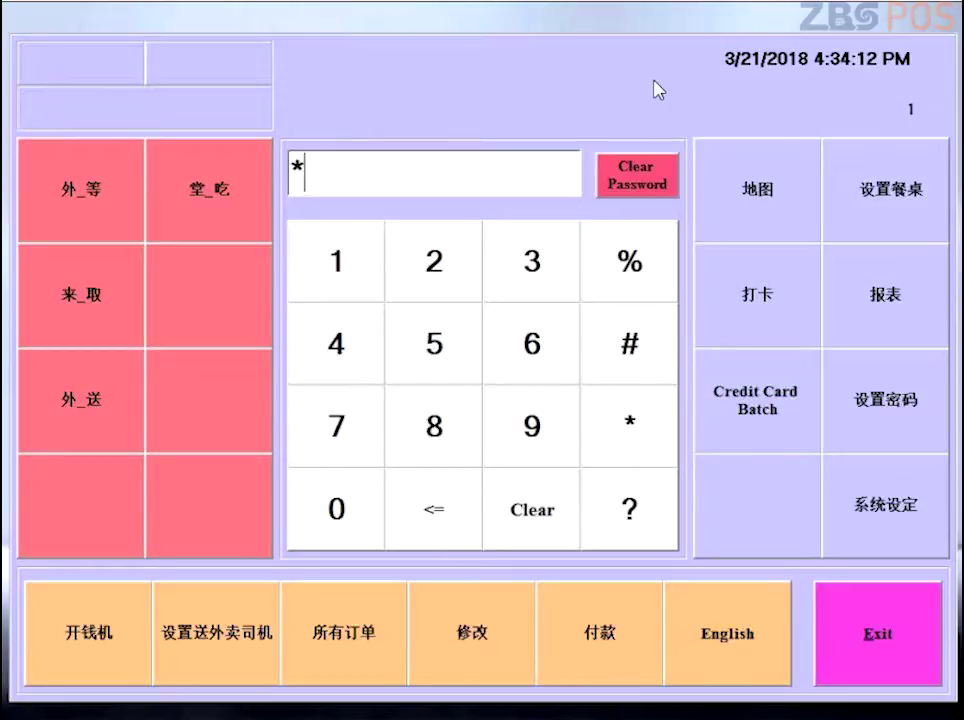
Step: Open the Walk_In (外_等) function settings and select its Name 1 and Name 2 text
{"action": "left_click", "coordinate": [125, 189]}
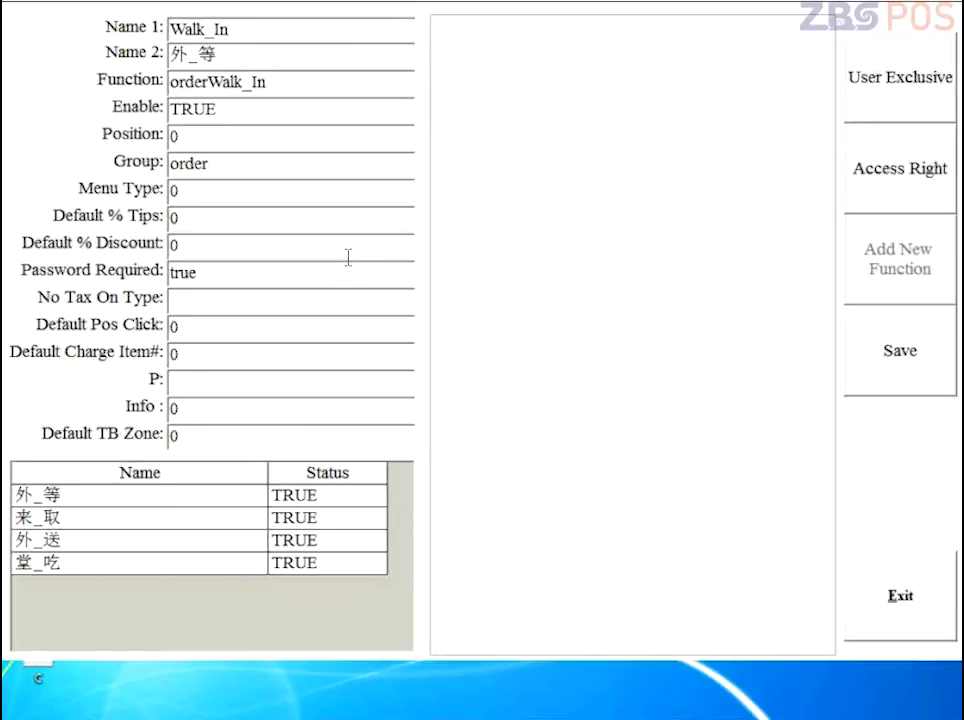
{"action": "left_click_drag", "start_coordinate": [230, 29], "coordinate": [160, 28]}
{"action": "left_click", "coordinate": [222, 54]}
{"action": "left_click_drag", "start_coordinate": [224, 65], "coordinate": [123, 58]}
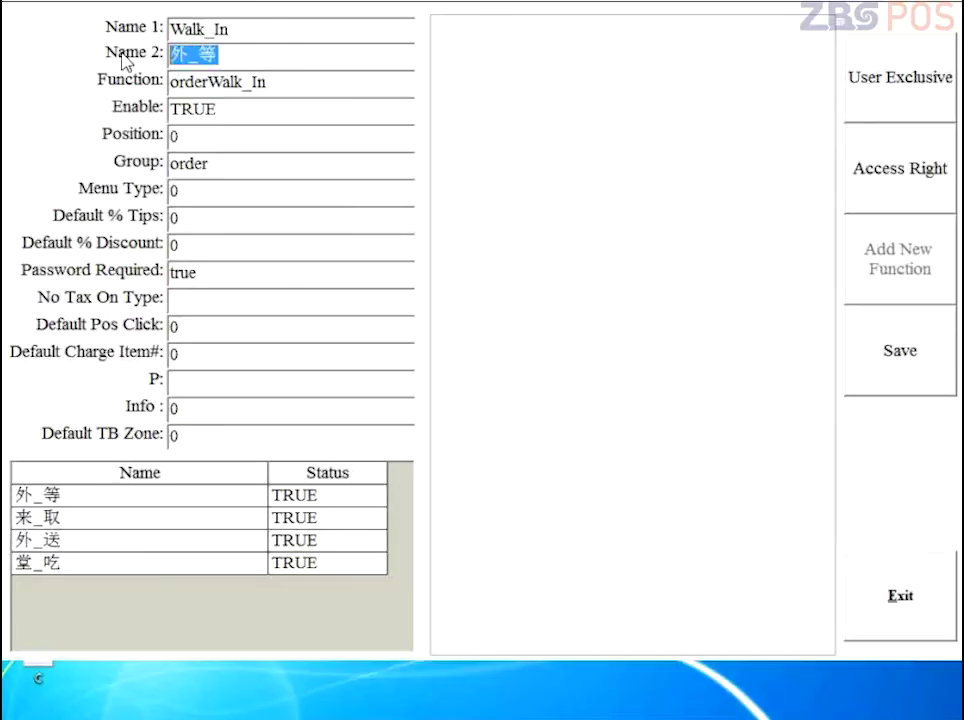
Step: Turn on NJStar's Chinese pinyin input (南极拼音) from its notification-area icon
{"action": "left_click", "coordinate": [40, 708]}
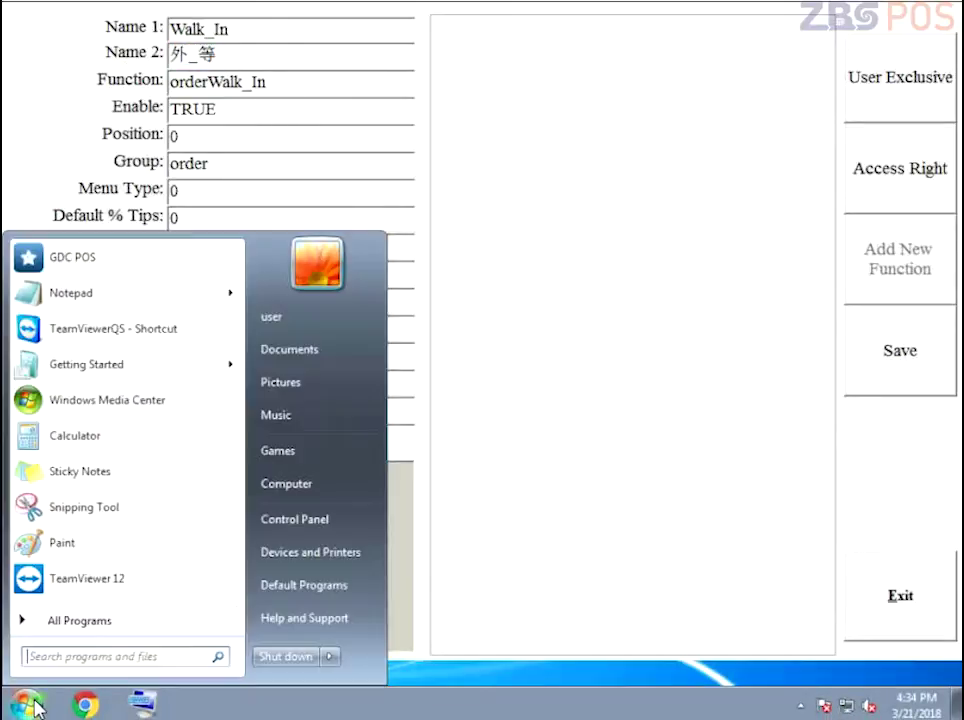
{"action": "left_click", "coordinate": [800, 706]}
{"action": "left_click", "coordinate": [769, 596]}
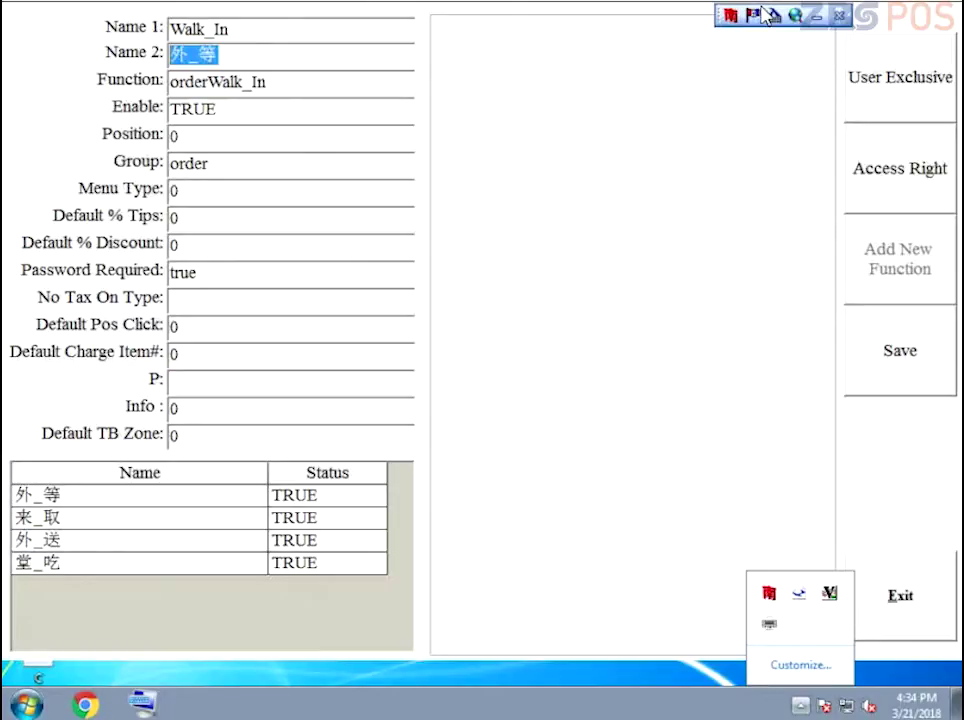
{"action": "left_click", "coordinate": [739, 18]}
{"action": "left_click", "coordinate": [739, 18]}
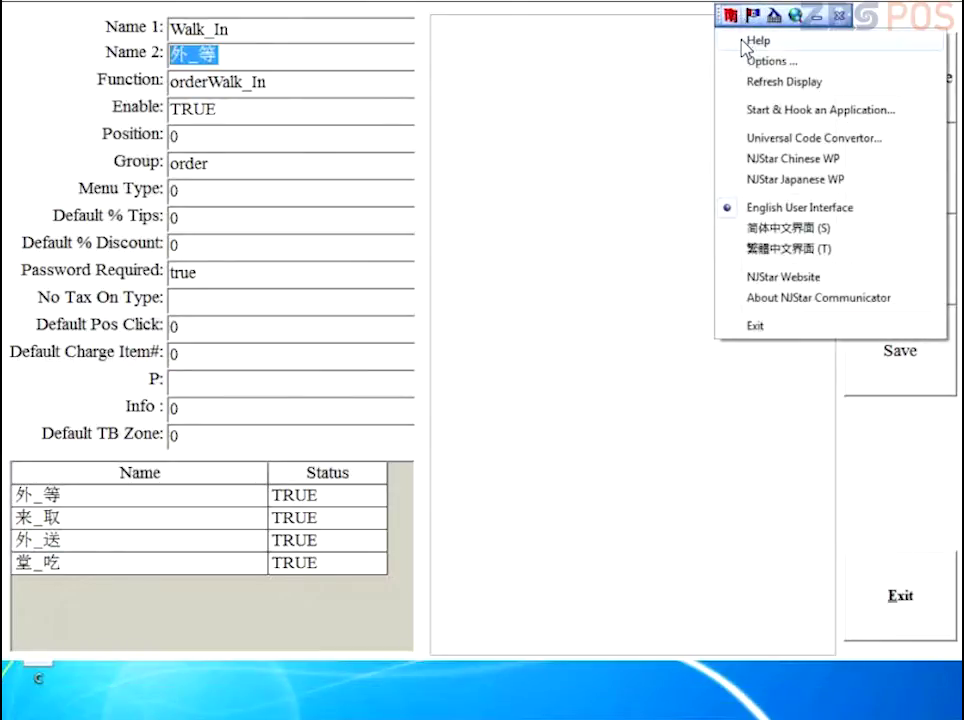
{"action": "left_click", "coordinate": [755, 17]}
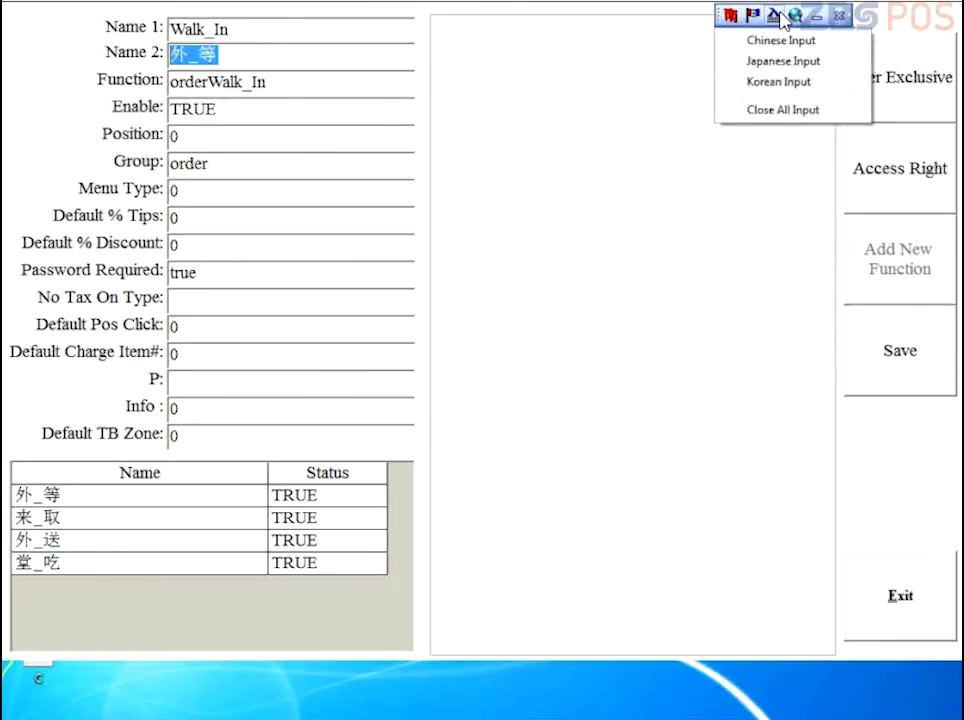
{"action": "left_click", "coordinate": [776, 57]}
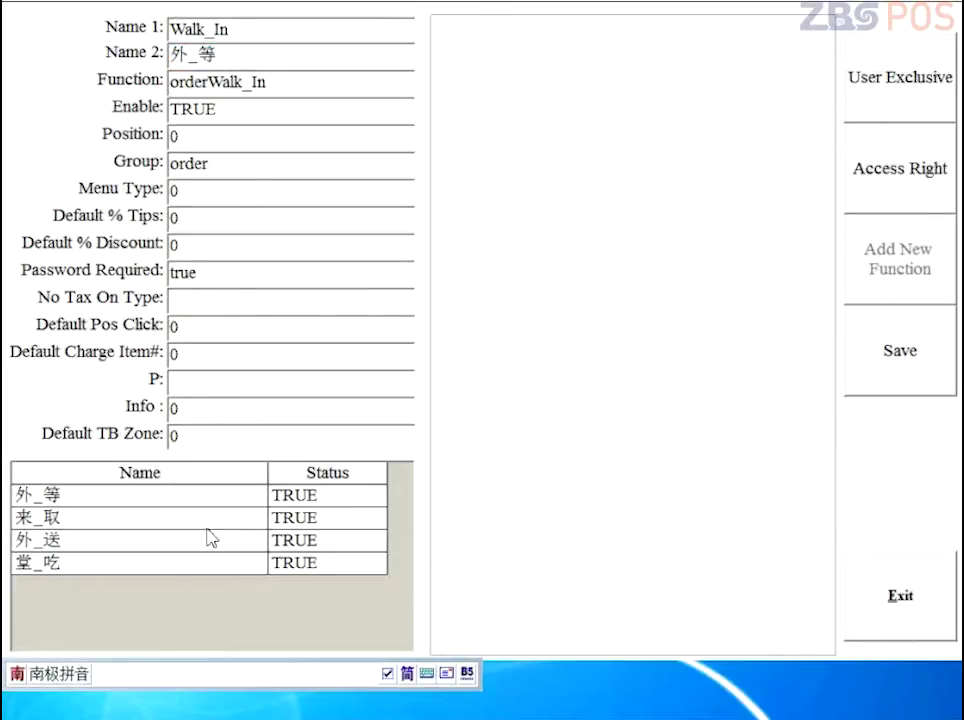
Step: Retype the Walk_In function's Name 1, switching the IME to English, so it reads Walk_In
{"action": "left_click", "coordinate": [243, 54]}
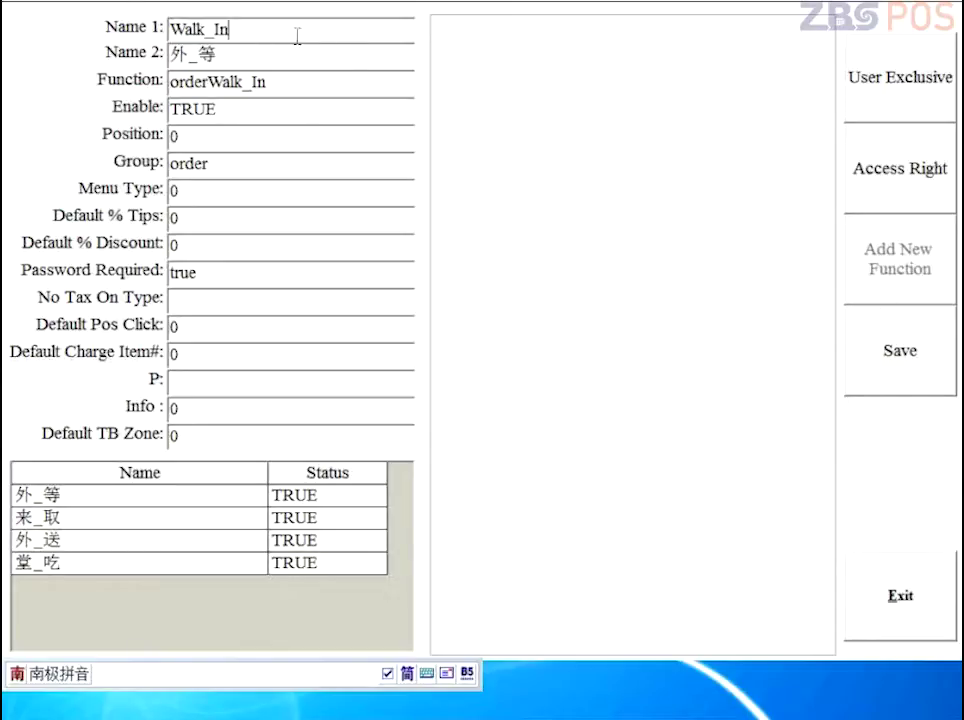
{"action": "left_click_drag", "start_coordinate": [325, 37], "coordinate": [58, 33]}
{"action": "key", "text": "BackSpace"}
{"action": "type", "text": "Walk_"}
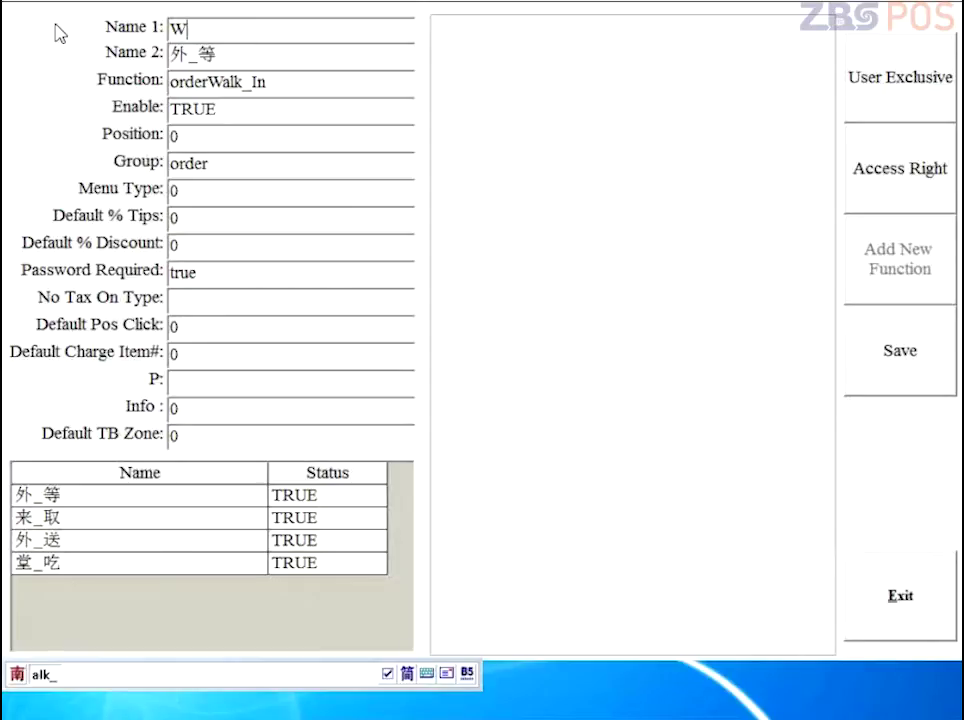
{"action": "key", "text": "shift"}
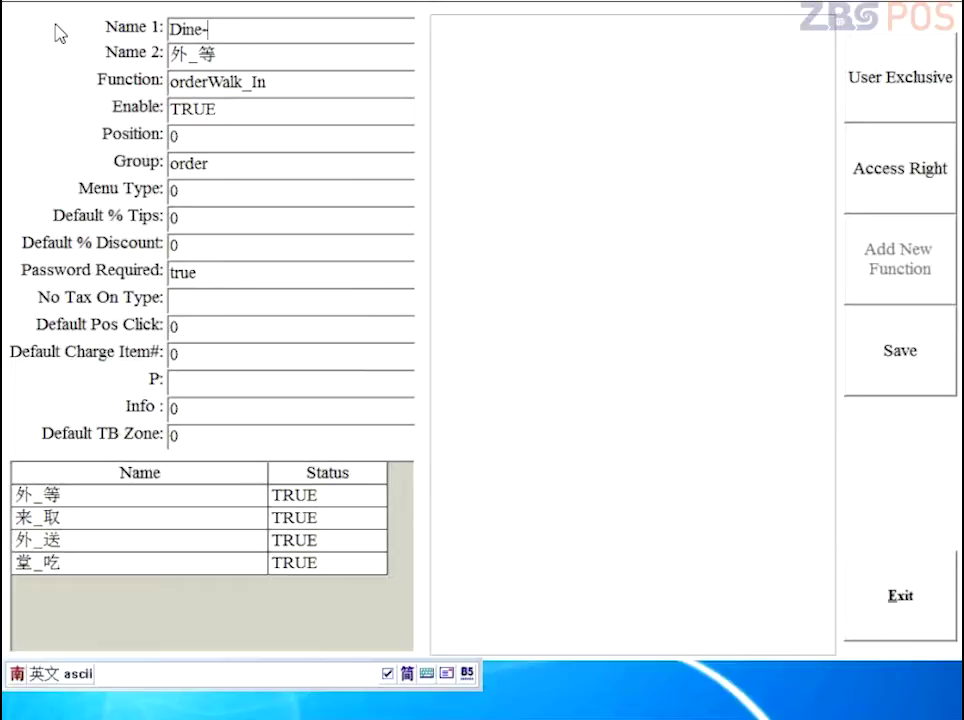
{"action": "key", "text": "BackSpace"}
{"action": "key", "text": "BackSpace"}
{"action": "key", "text": "BackSpace"}
{"action": "key", "text": "BackSpace"}
{"action": "key", "text": "BackSpace"}
{"action": "key", "text": "BackSpace"}
Step: Save the Walk_In settings and review the Pickup, Delivery and Dine_In functions
{"action": "left_click", "coordinate": [900, 346]}
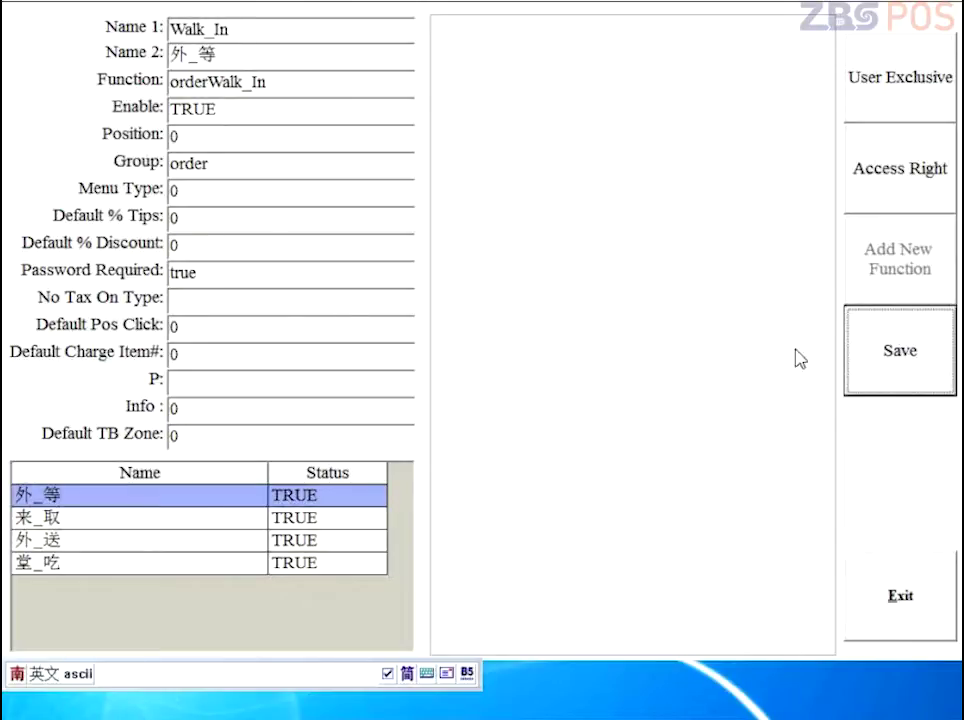
{"action": "left_click", "coordinate": [215, 519]}
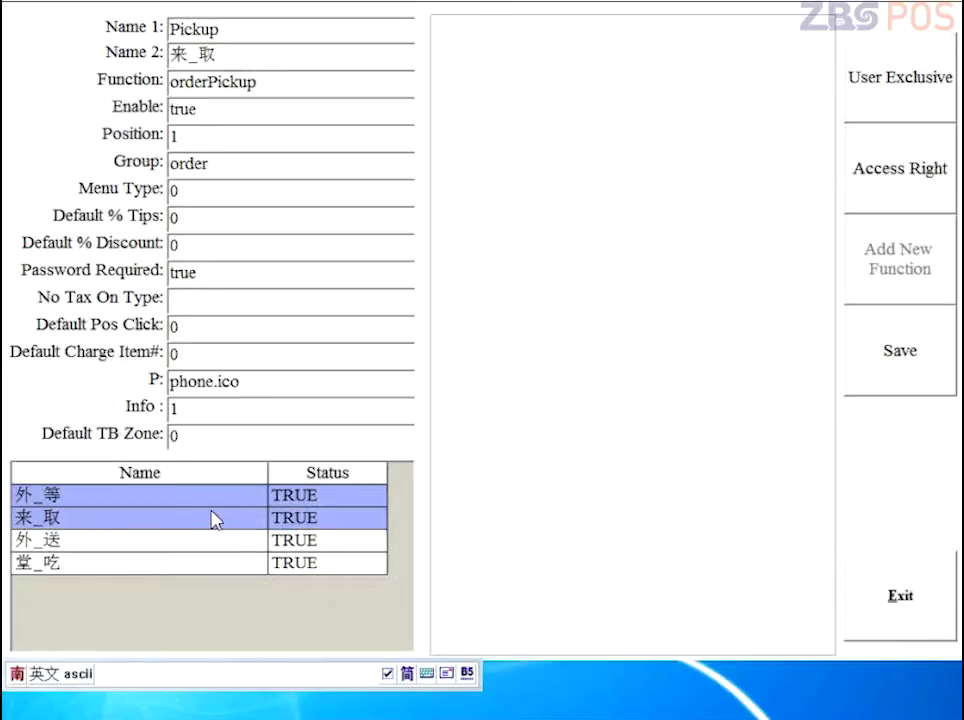
{"action": "left_click", "coordinate": [213, 542]}
{"action": "left_click", "coordinate": [213, 563]}
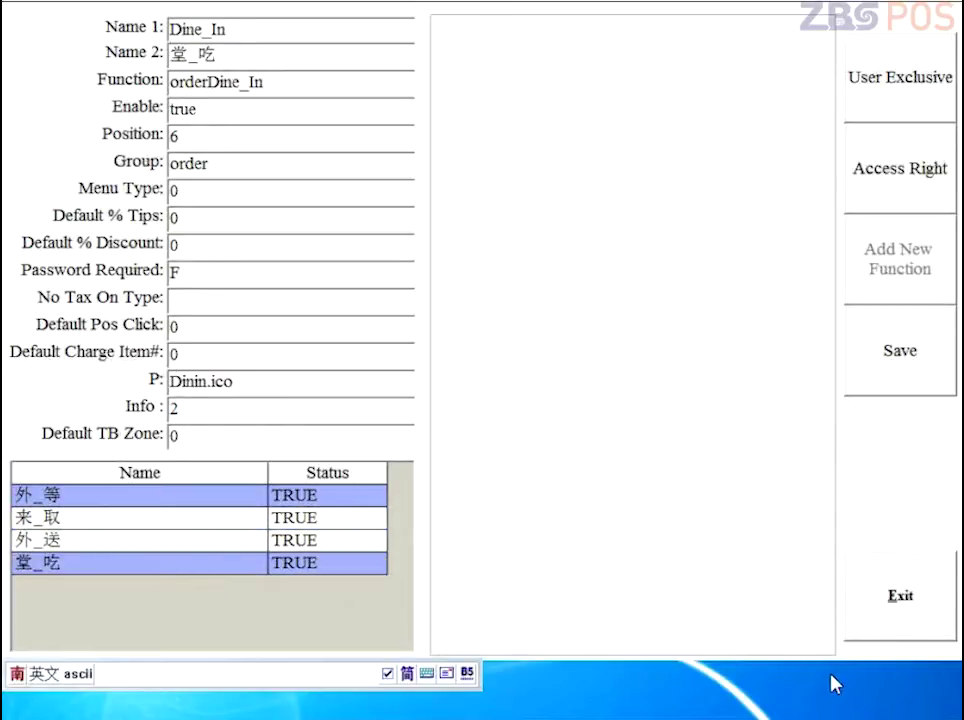
Step: Exit the function settings, start a Walk_In order and open the 晚餐 category editor
{"action": "left_click", "coordinate": [880, 595]}
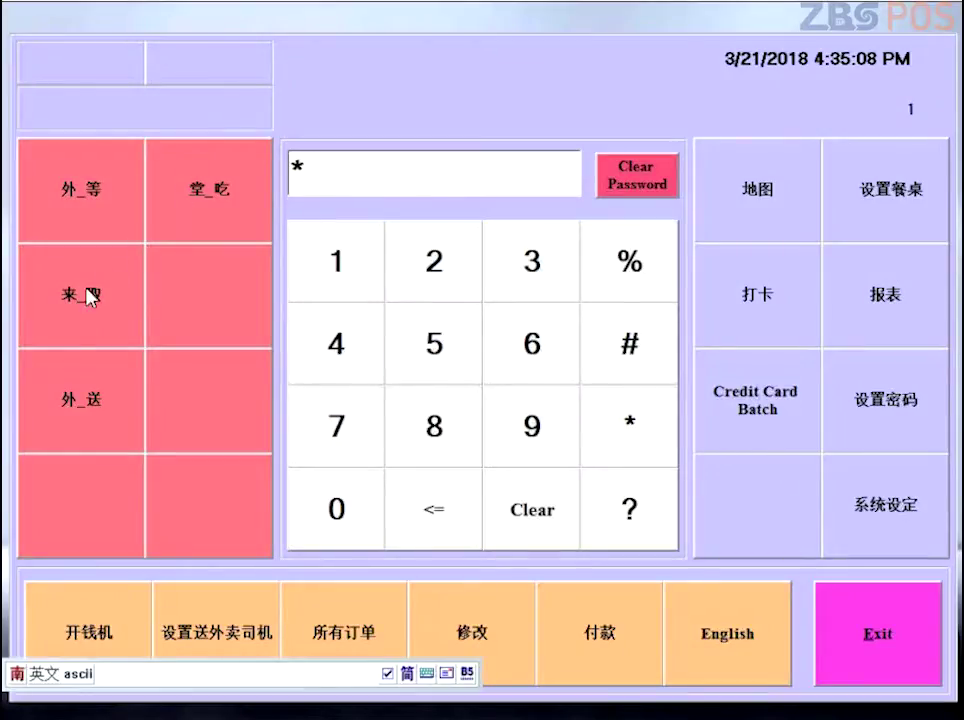
{"action": "left_click", "coordinate": [60, 229]}
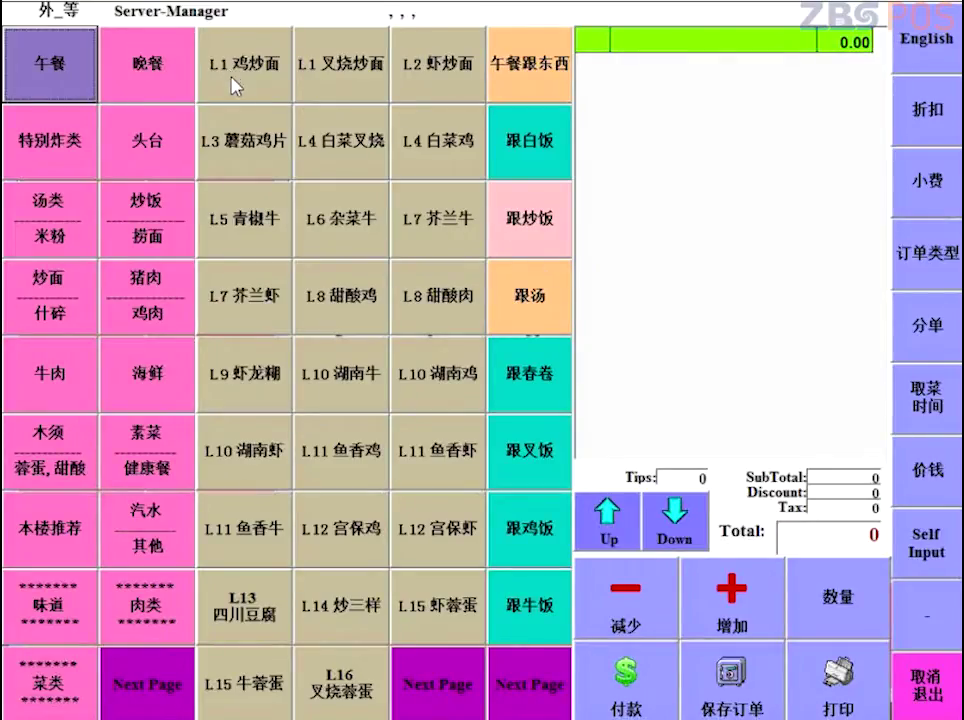
{"action": "left_click", "coordinate": [170, 76]}
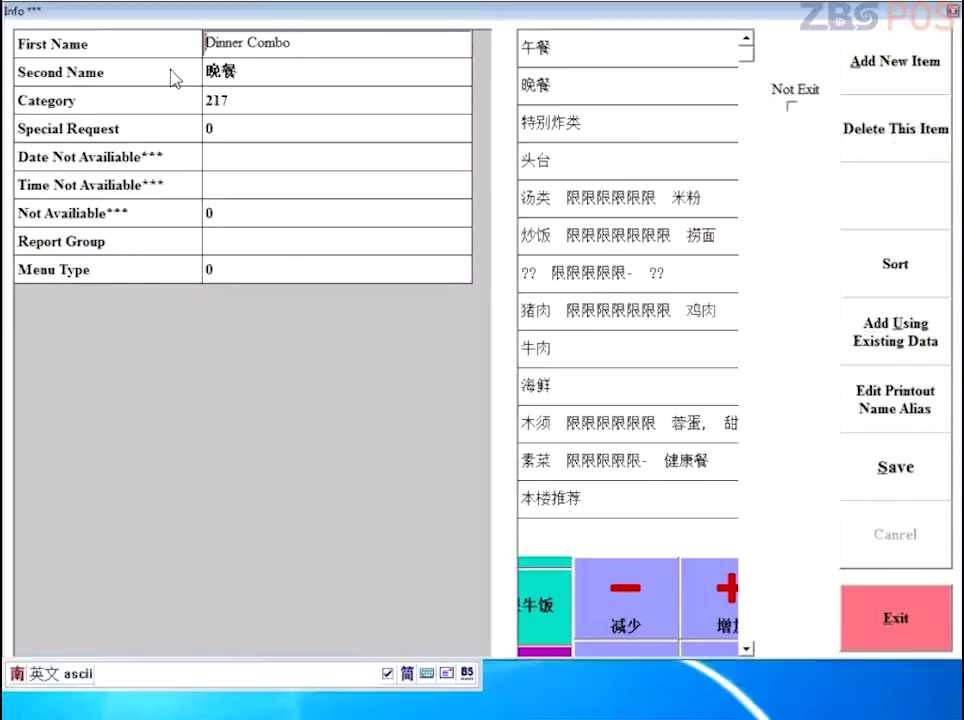
Step: Change the category's first name to Dinner Combinations, with Not Exit ticked, and save
{"action": "left_click", "coordinate": [315, 49]}
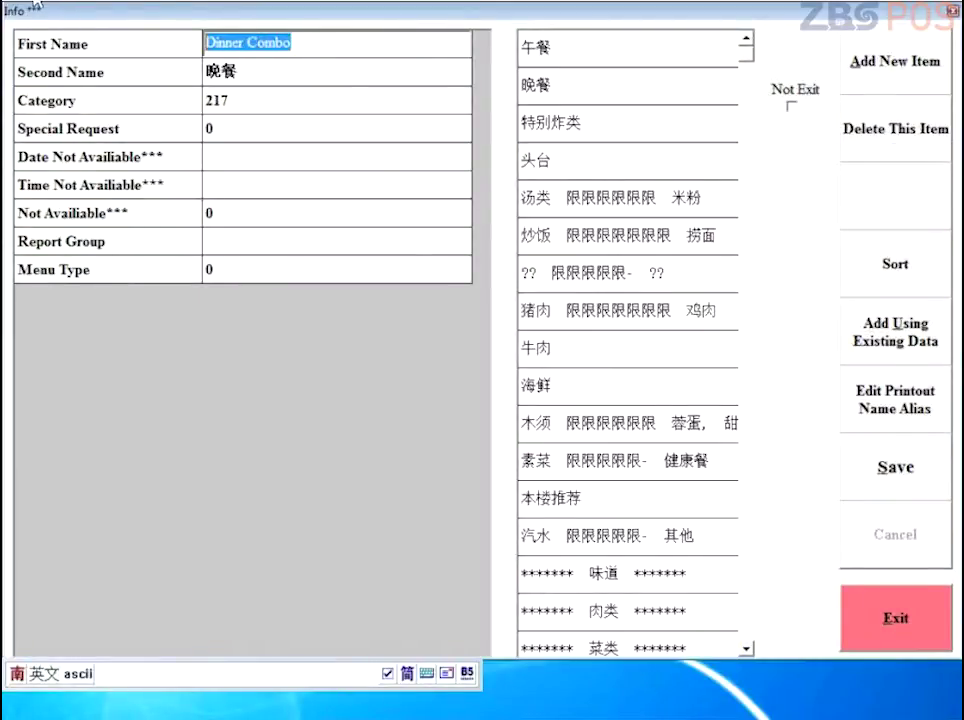
{"action": "key", "text": "BackSpace"}
{"action": "type", "text": "Dinner Combi"}
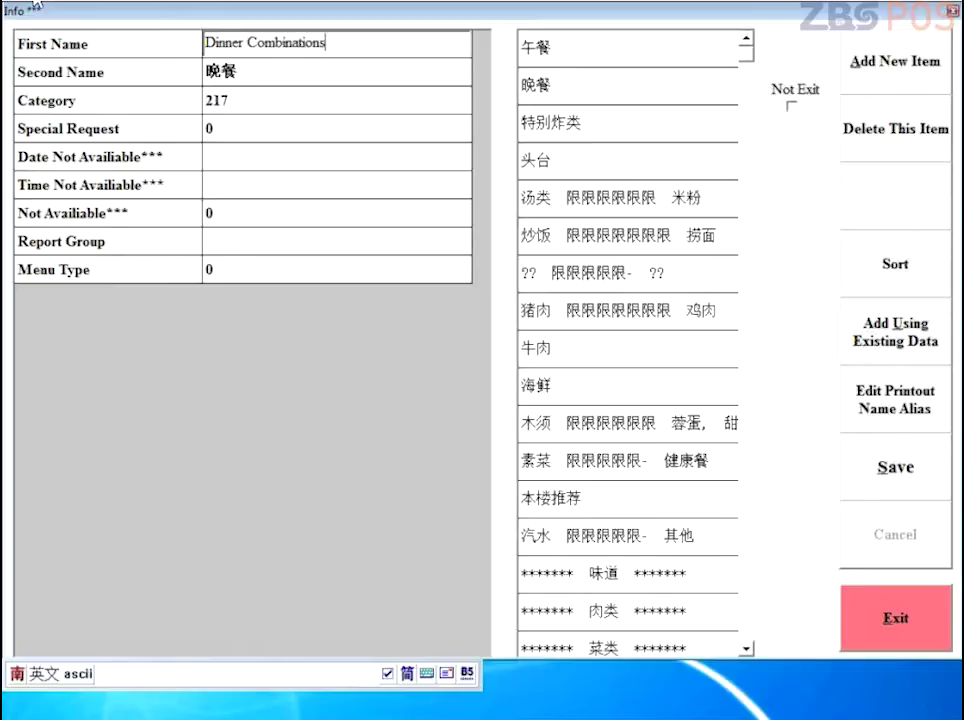
{"action": "type", "text": "nations"}
{"action": "left_click", "coordinate": [791, 105]}
{"action": "left_click", "coordinate": [880, 465]}
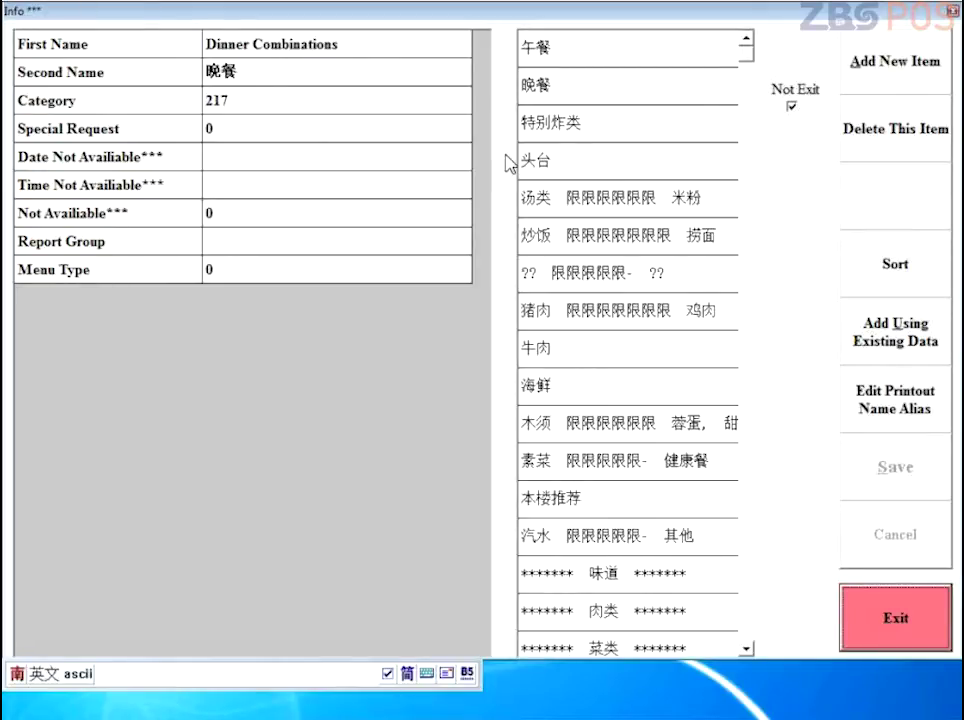
Step: Review the 特别炸类, 头台, 炒饭, 素菜, 晚餐 and 午餐 categories, then start new category 307
{"action": "left_click", "coordinate": [636, 139]}
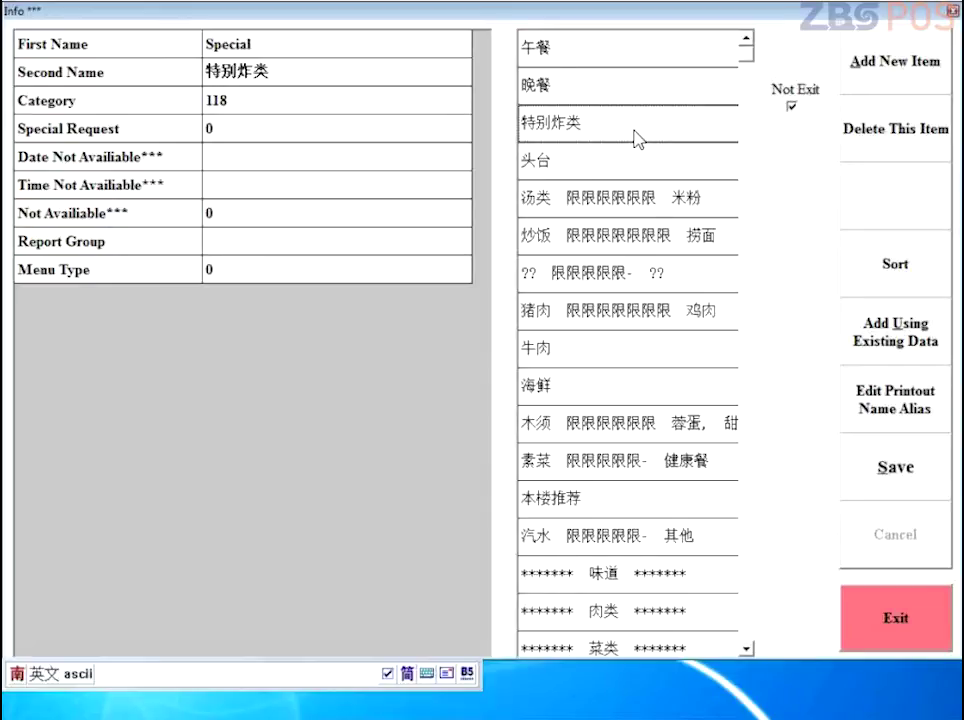
{"action": "left_click", "coordinate": [608, 160]}
{"action": "left_click", "coordinate": [612, 235]}
{"action": "left_click", "coordinate": [630, 462]}
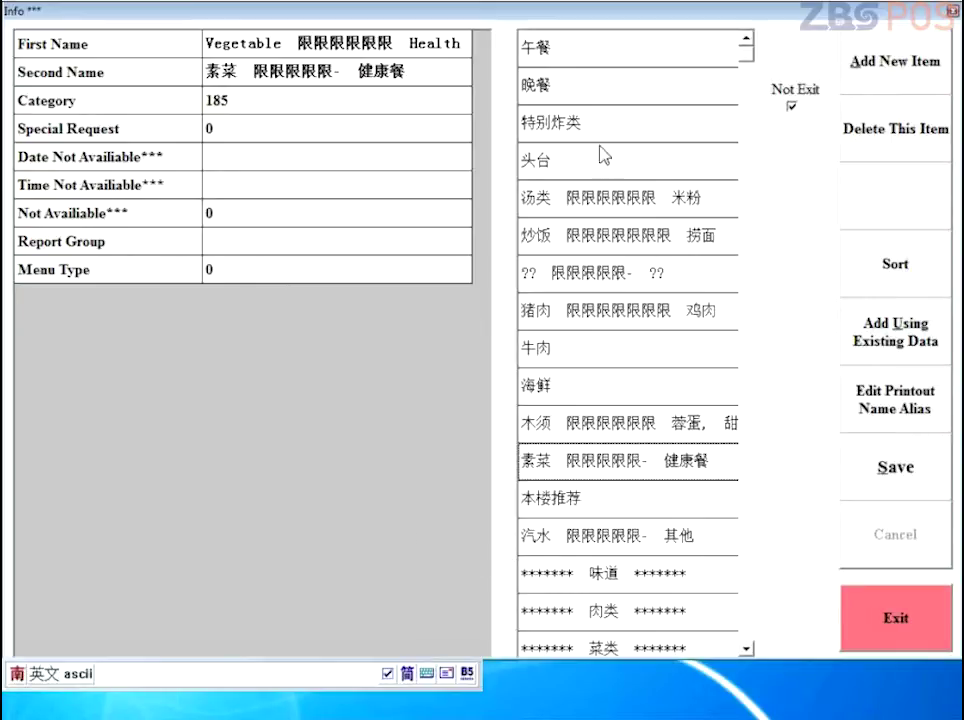
{"action": "left_click", "coordinate": [562, 92]}
{"action": "left_click", "coordinate": [545, 160]}
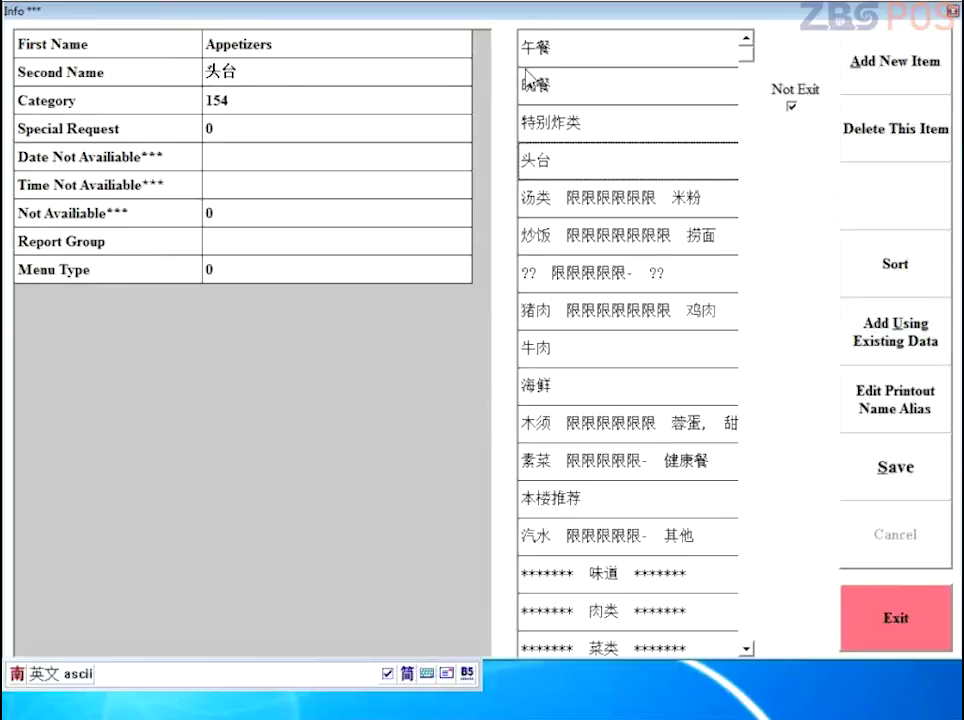
{"action": "left_click", "coordinate": [541, 42]}
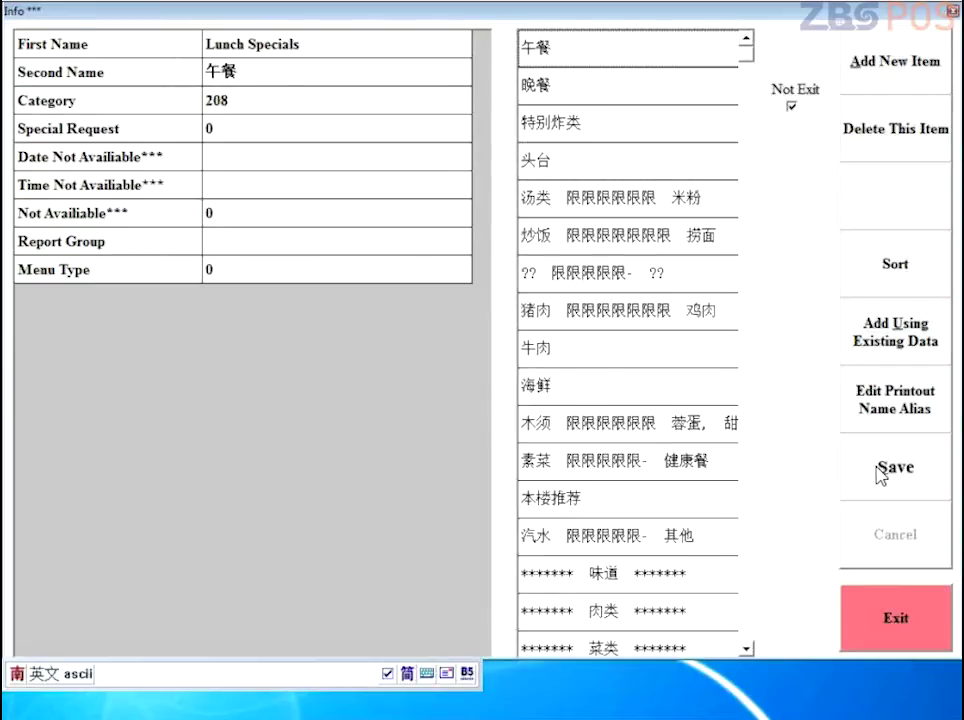
{"action": "left_click", "coordinate": [906, 63]}
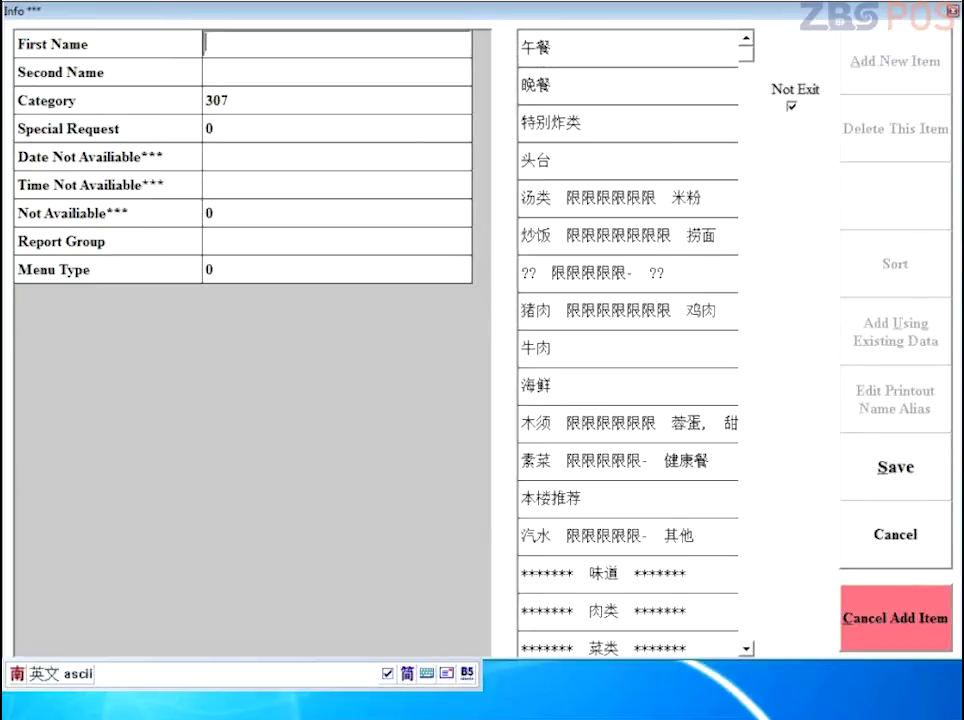
Step: Save category 307 with first name Test and pinyin-typed second name 测试, then close the editor
{"action": "type", "text": "T"}
{"action": "left_click", "coordinate": [298, 71]}
{"action": "key", "text": "ctrl+shift"}
{"action": "type", "text": "cesgu"}
{"action": "key", "text": "BackSpace"}
{"action": "key", "text": "BackSpace"}
{"action": "key", "text": "BackSpace"}
{"action": "type", "text": "shi"}
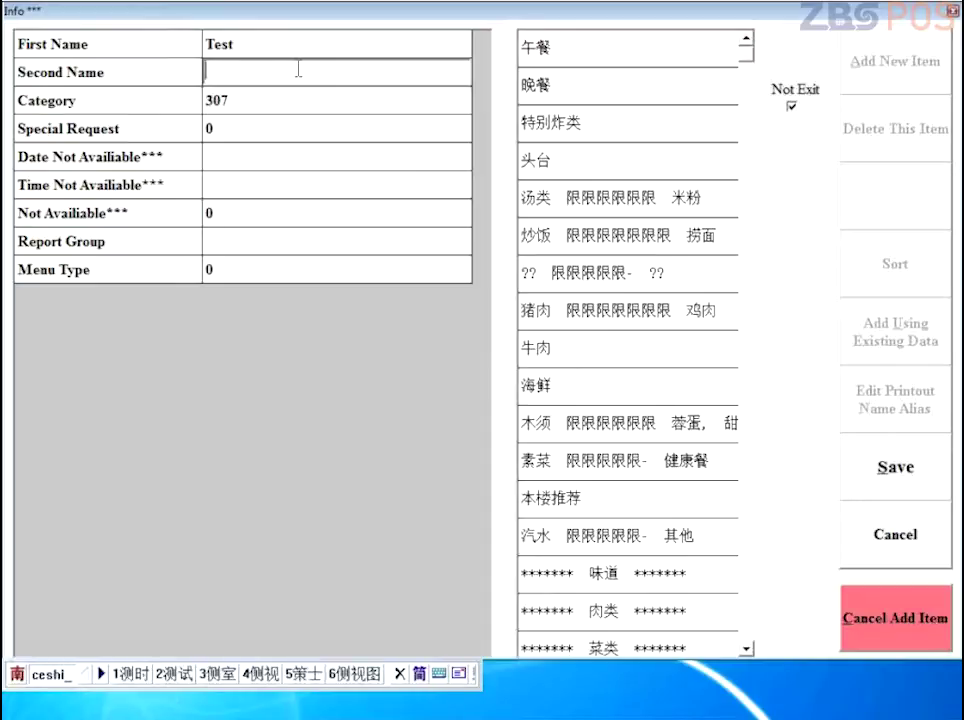
{"action": "type", "text": "2"}
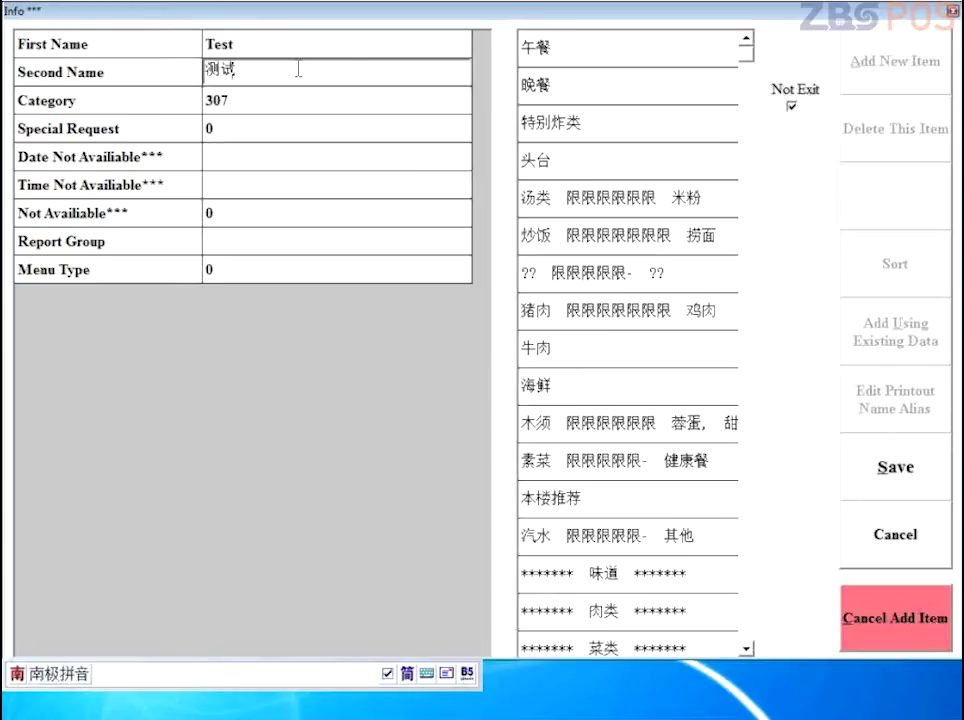
{"action": "left_click", "coordinate": [286, 151]}
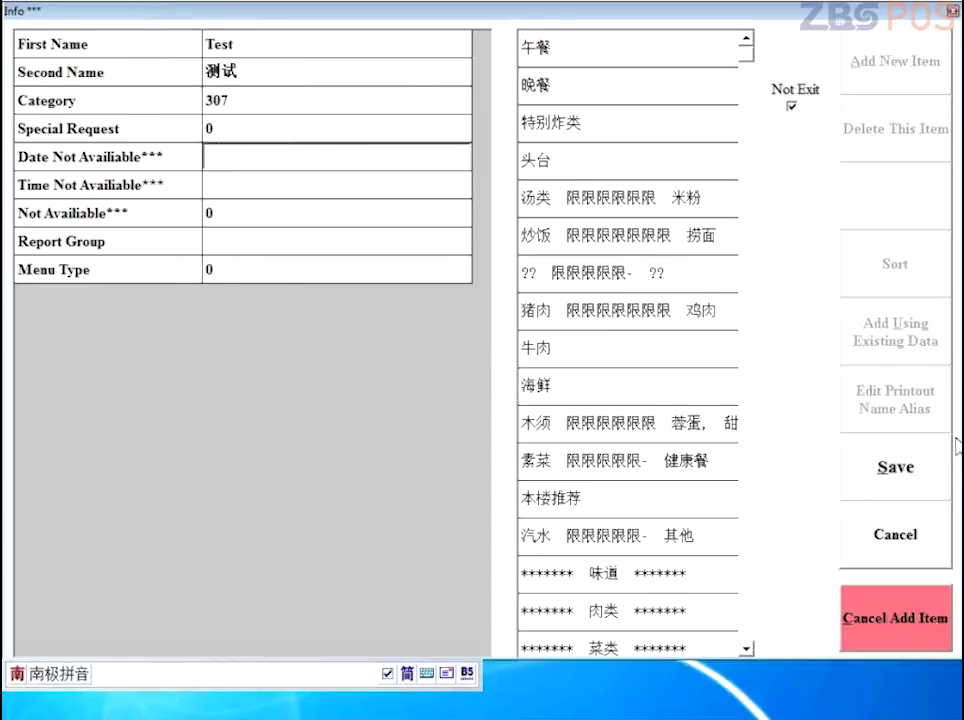
{"action": "left_click", "coordinate": [928, 480]}
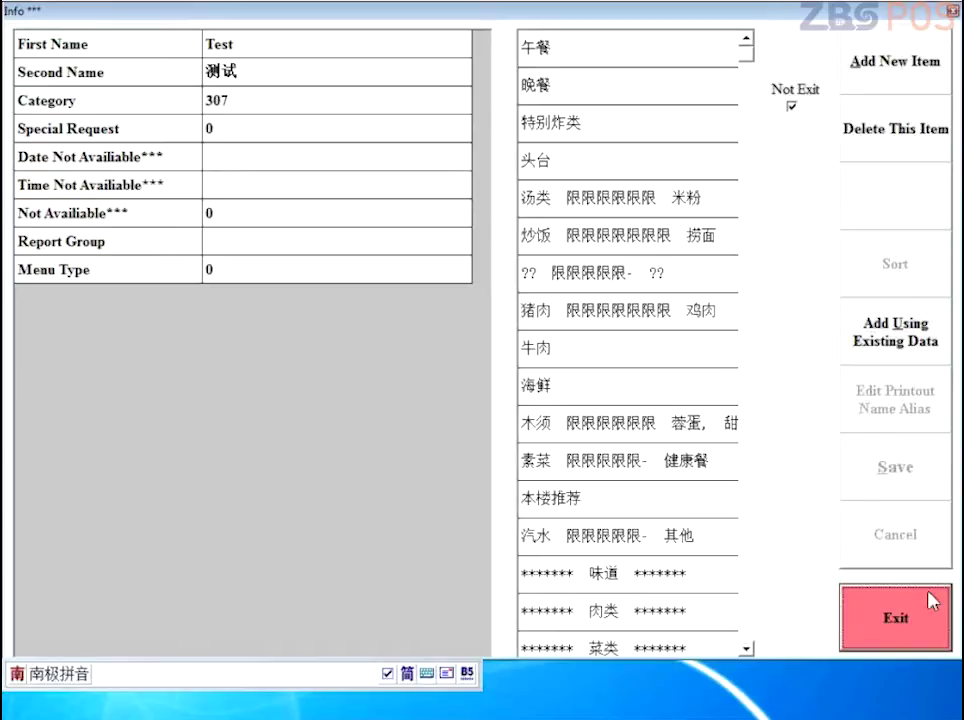
{"action": "left_click", "coordinate": [946, 598]}
Step: Move the input bar aside and check the new 测试 category on the next page
{"action": "right_click", "coordinate": [77, 680]}
{"action": "left_click", "coordinate": [275, 684]}
{"action": "left_click_drag", "start_coordinate": [275, 684], "coordinate": [451, 712]}
{"action": "left_click", "coordinate": [147, 684]}
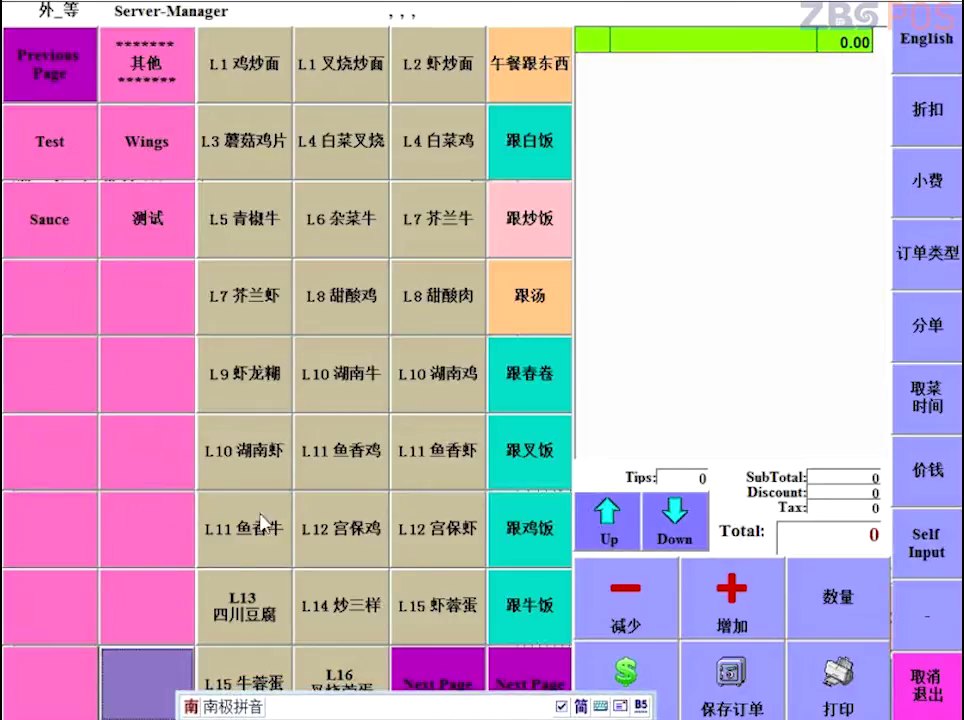
{"action": "left_click", "coordinate": [143, 232]}
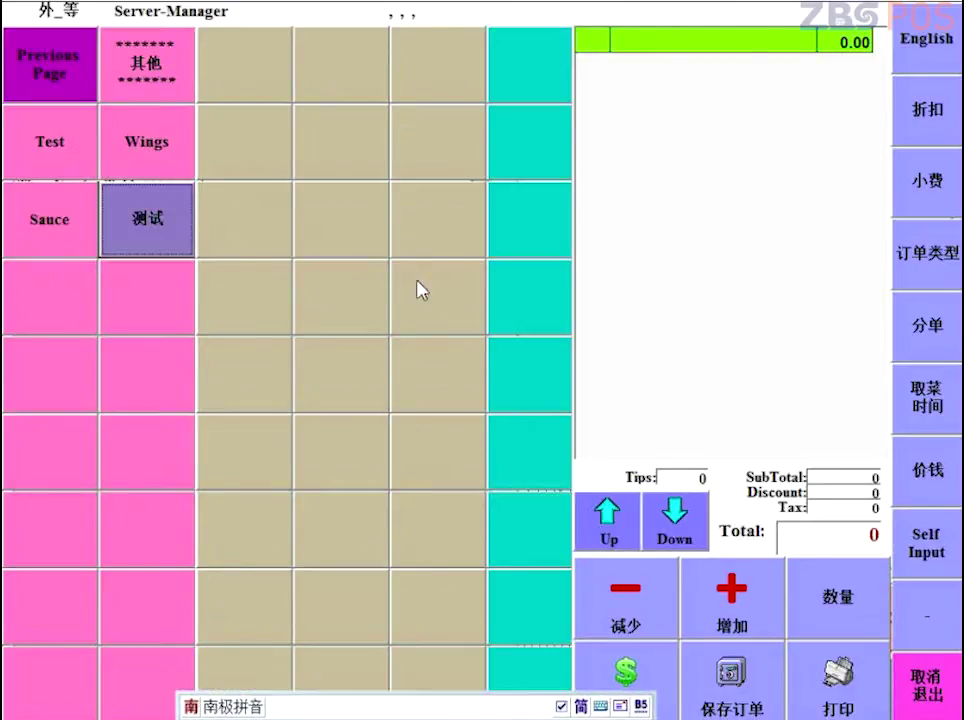
Step: Return to the 晚餐 category and open C1-Chicken Chow Mein for editing
{"action": "left_click", "coordinate": [40, 95]}
{"action": "left_click", "coordinate": [160, 86]}
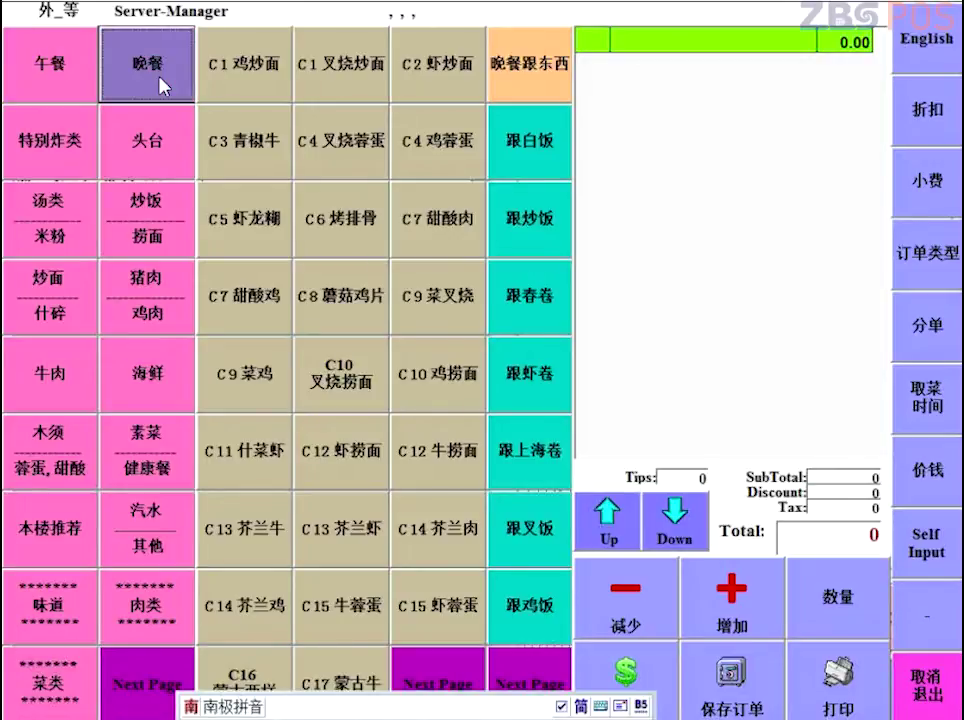
{"action": "left_click", "coordinate": [258, 78]}
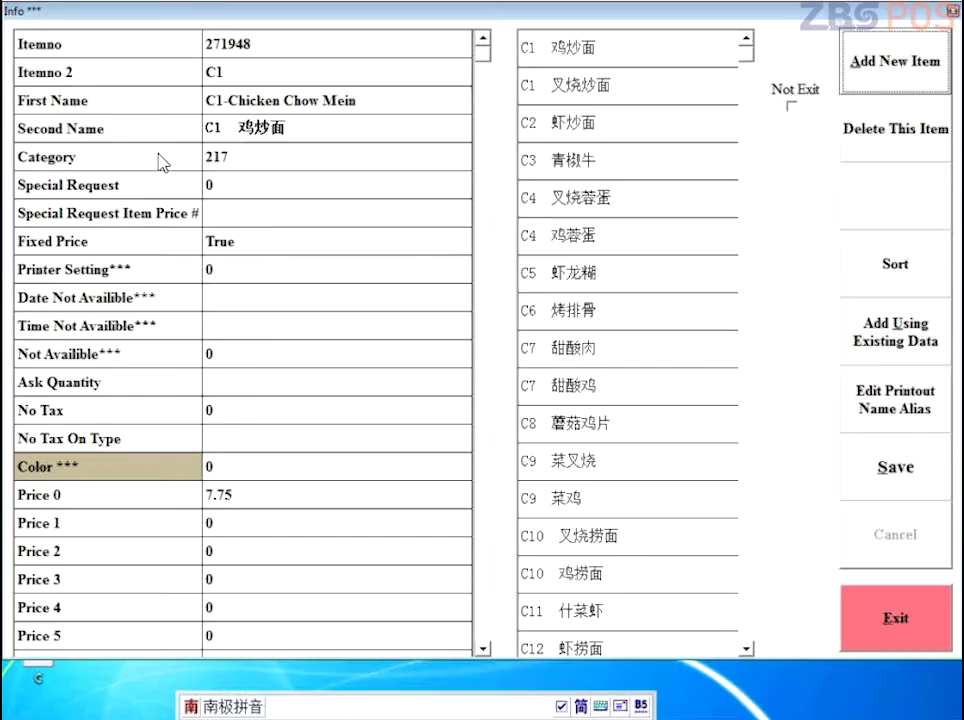
Step: With Not Exit ticked, change C1-Chicken Chow Mein's Price 0 to 8.75 and save
{"action": "left_click", "coordinate": [792, 106]}
{"action": "left_click", "coordinate": [245, 70]}
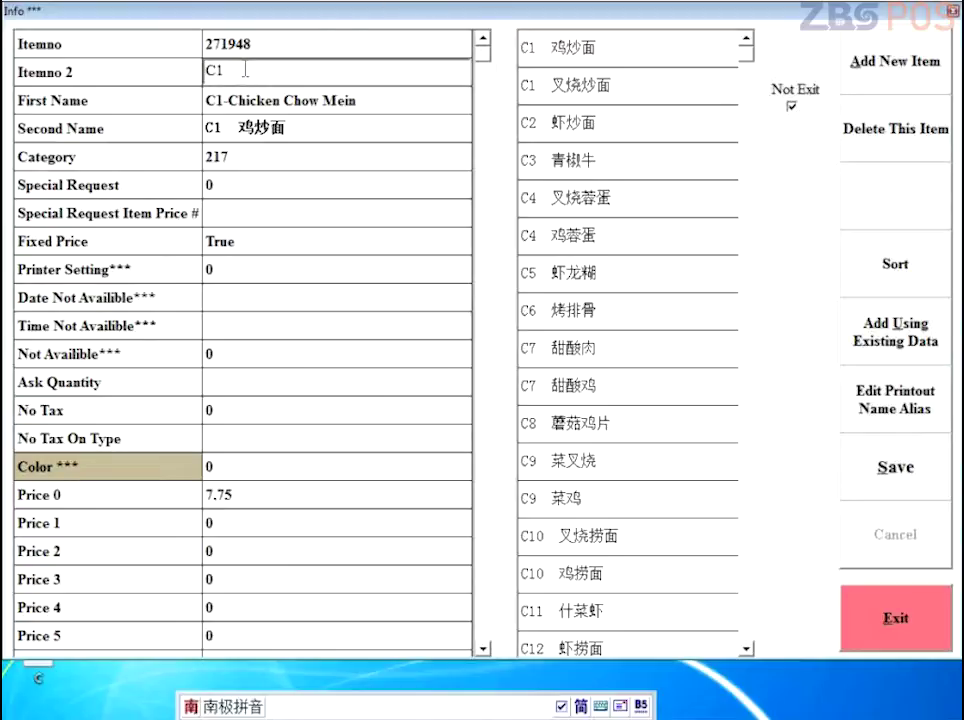
{"action": "left_click", "coordinate": [216, 98]}
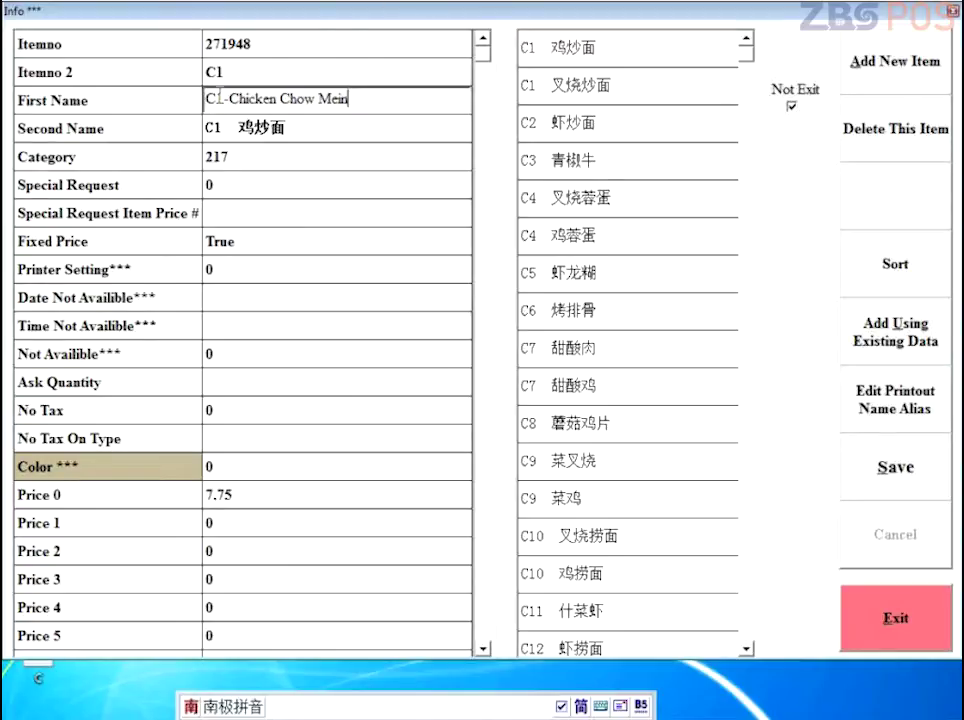
{"action": "left_click", "coordinate": [325, 127]}
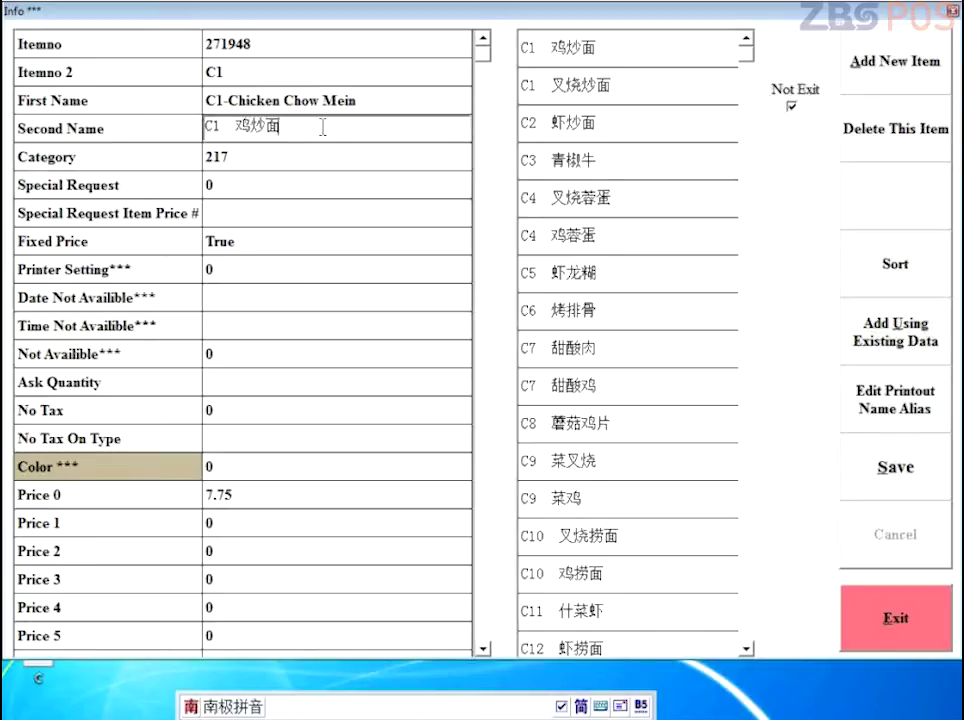
{"action": "left_click", "coordinate": [286, 497]}
{"action": "type", "text": "8¡C"}
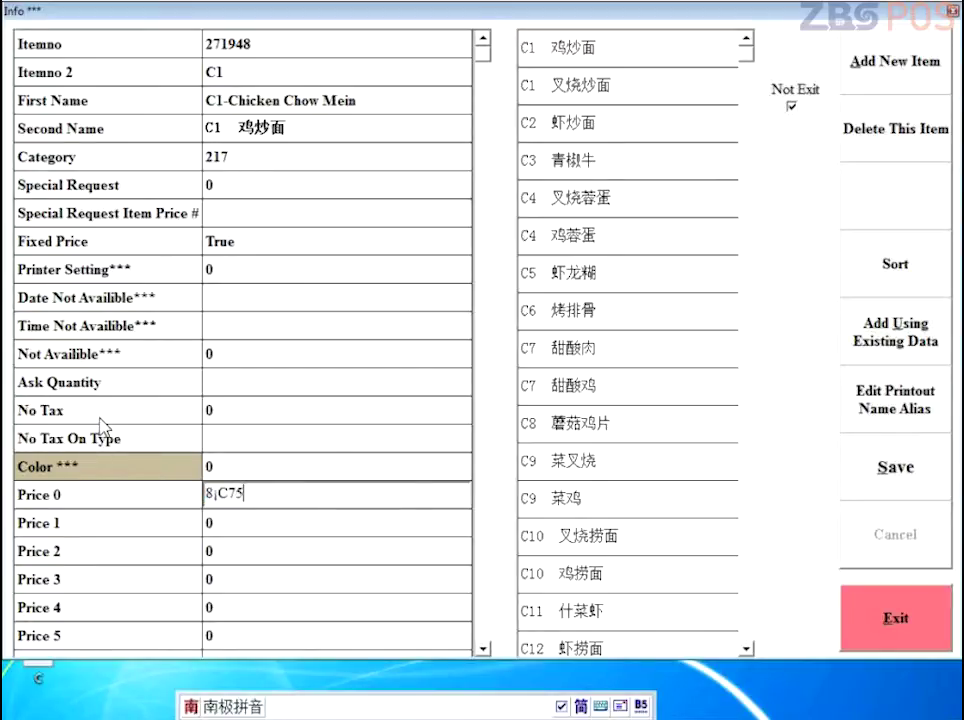
{"action": "key", "text": "shift"}
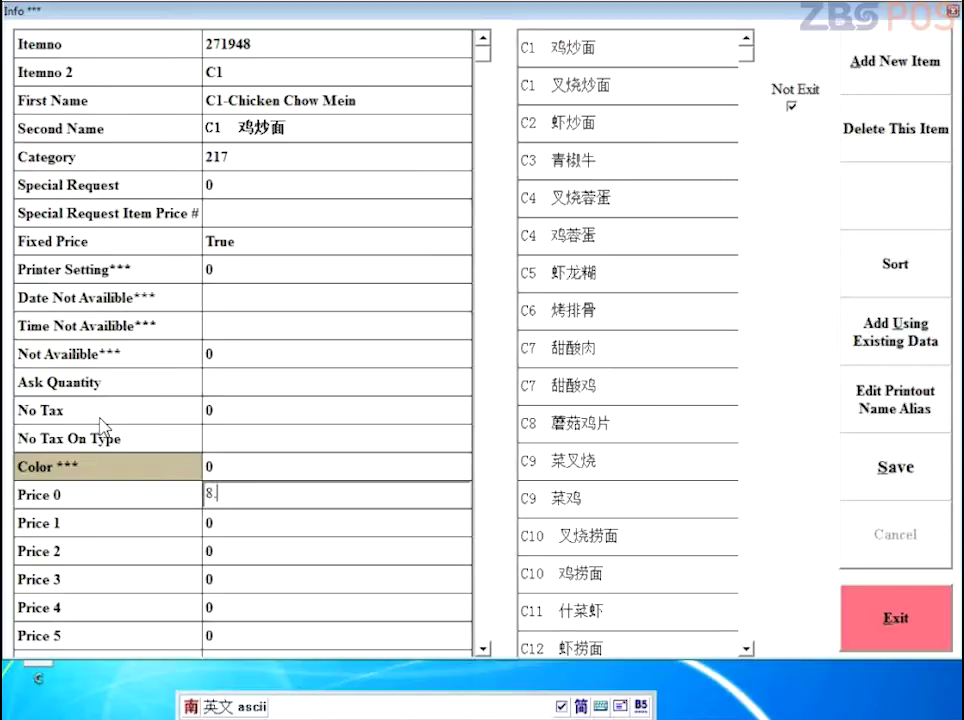
{"action": "left_click", "coordinate": [850, 468]}
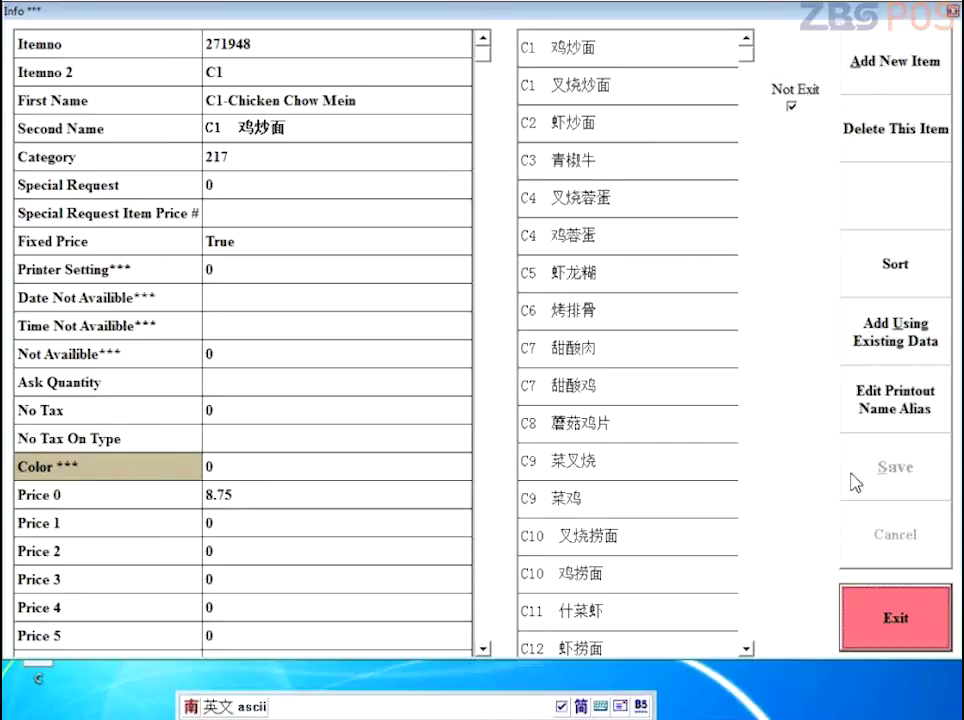
Step: Change C9-Chicken w. Vegetable's price from 7.75 to 9.95 and save it
{"action": "left_click", "coordinate": [668, 500]}
{"action": "left_click", "coordinate": [250, 492]}
{"action": "left_click_drag", "start_coordinate": [258, 490], "coordinate": [38, 472]}
{"action": "type", "text": "9"}
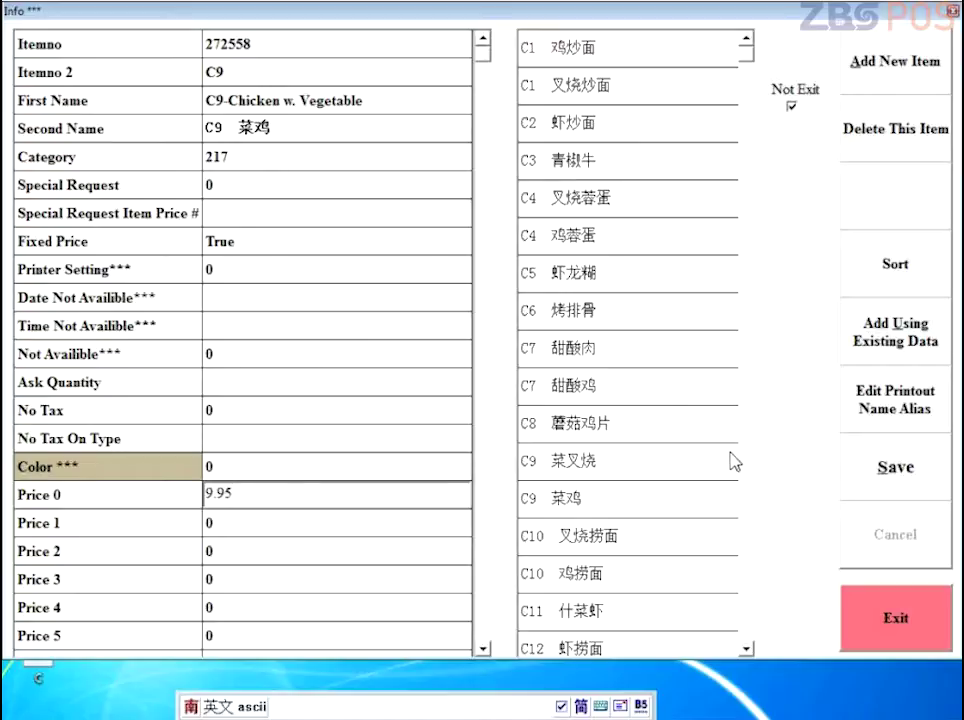
{"action": "left_click", "coordinate": [884, 465]}
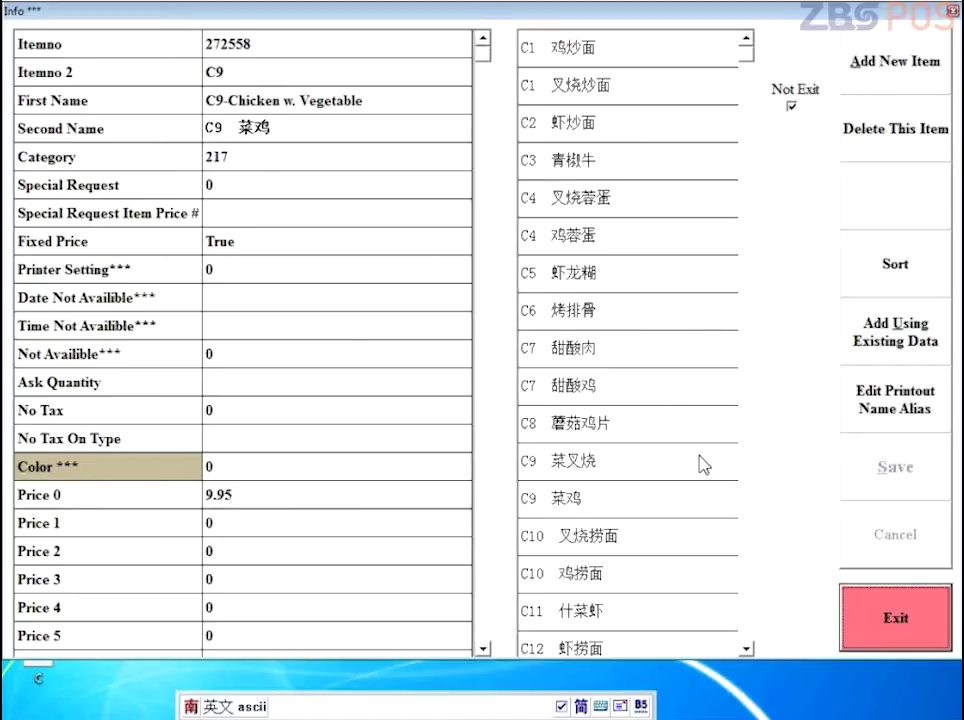
{"action": "left_click", "coordinate": [888, 68]}
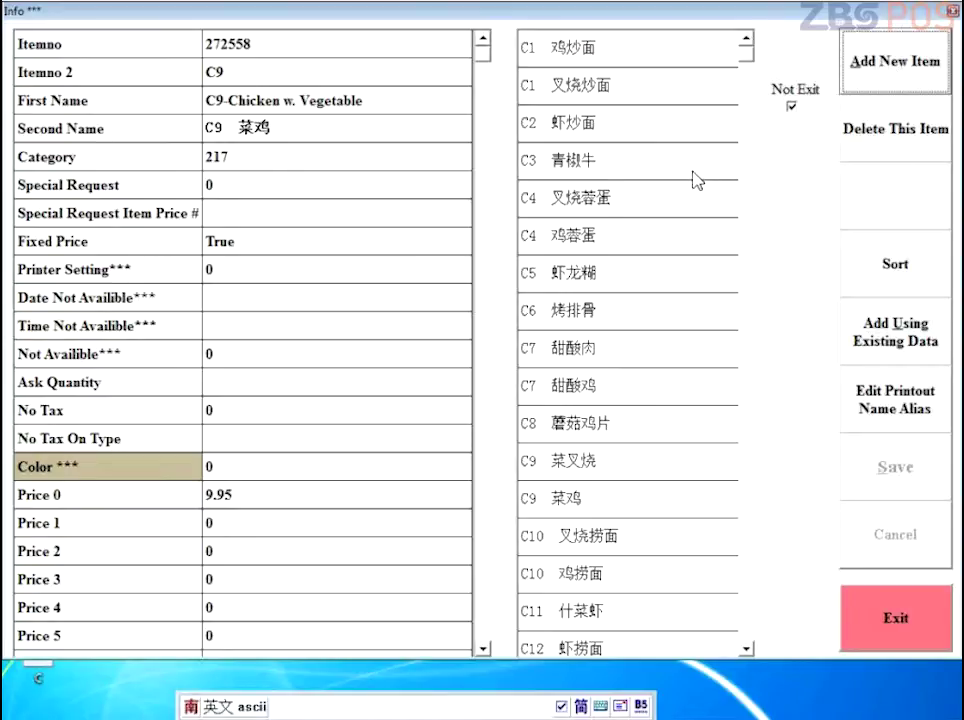
Step: Fill new item 343963 with first name test, pinyin second name 测试, Price 0 of 10, and save
{"action": "left_click", "coordinate": [262, 96]}
{"action": "type", "text": "test"}
{"action": "left_click", "coordinate": [268, 128]}
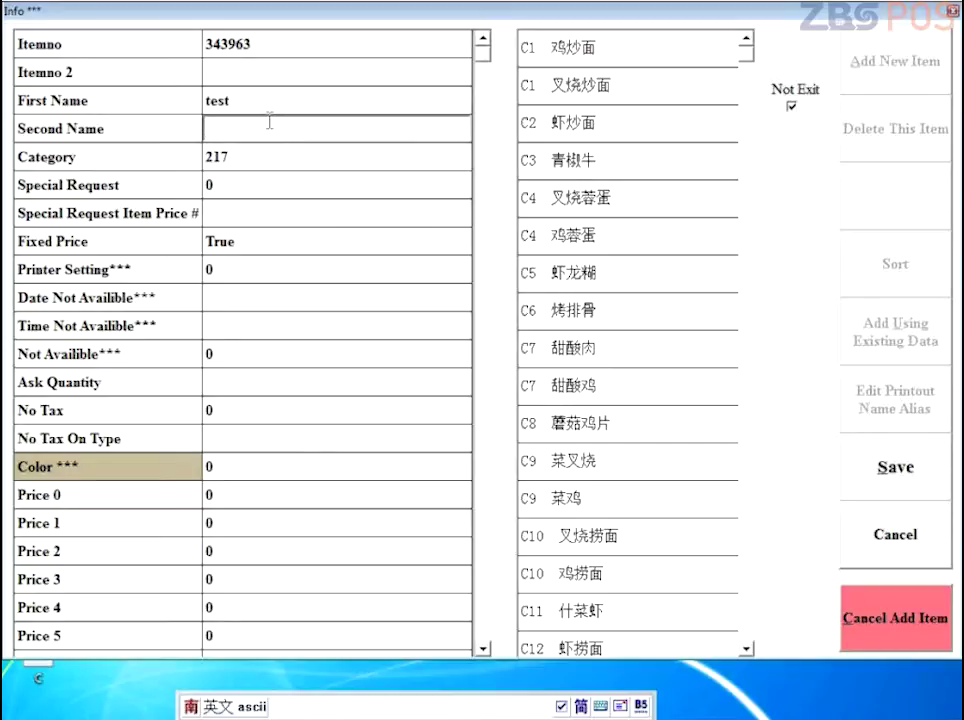
{"action": "key", "text": "ctrl+space"}
{"action": "type", "text": "ces"}
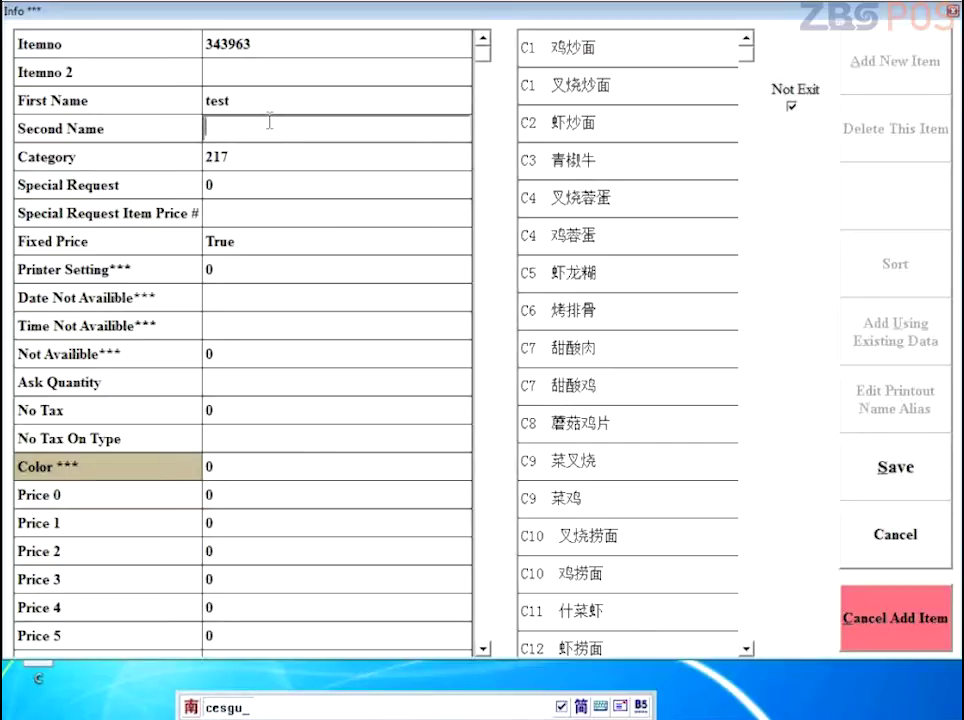
{"action": "type", "text": "hi"}
{"action": "key", "text": "space"}
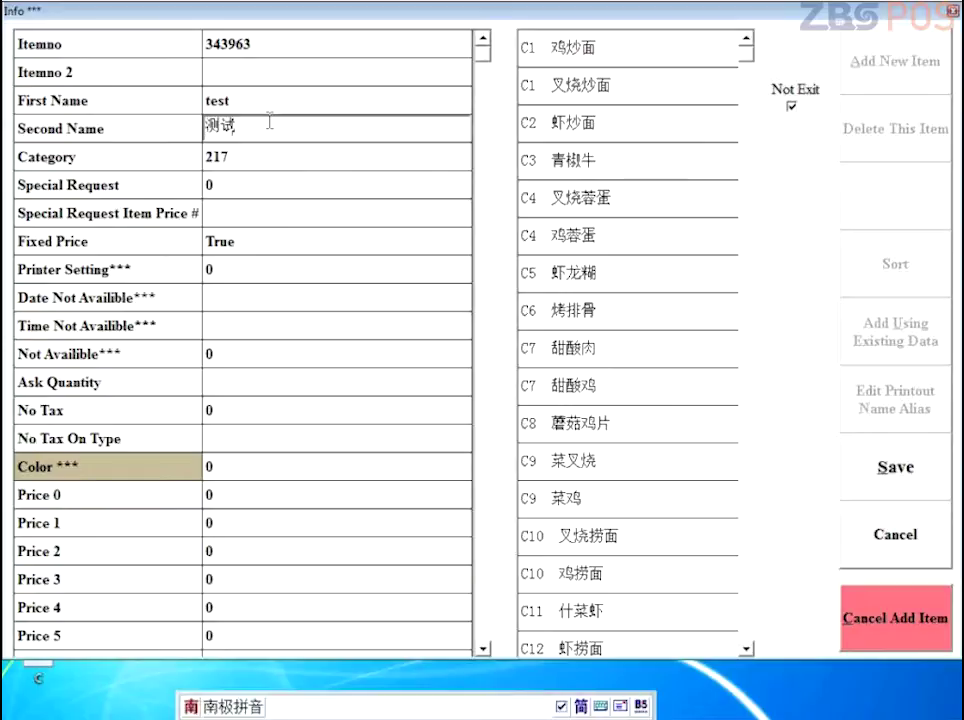
{"action": "left_click", "coordinate": [250, 494]}
{"action": "left_click_drag", "start_coordinate": [240, 494], "coordinate": [162, 492]}
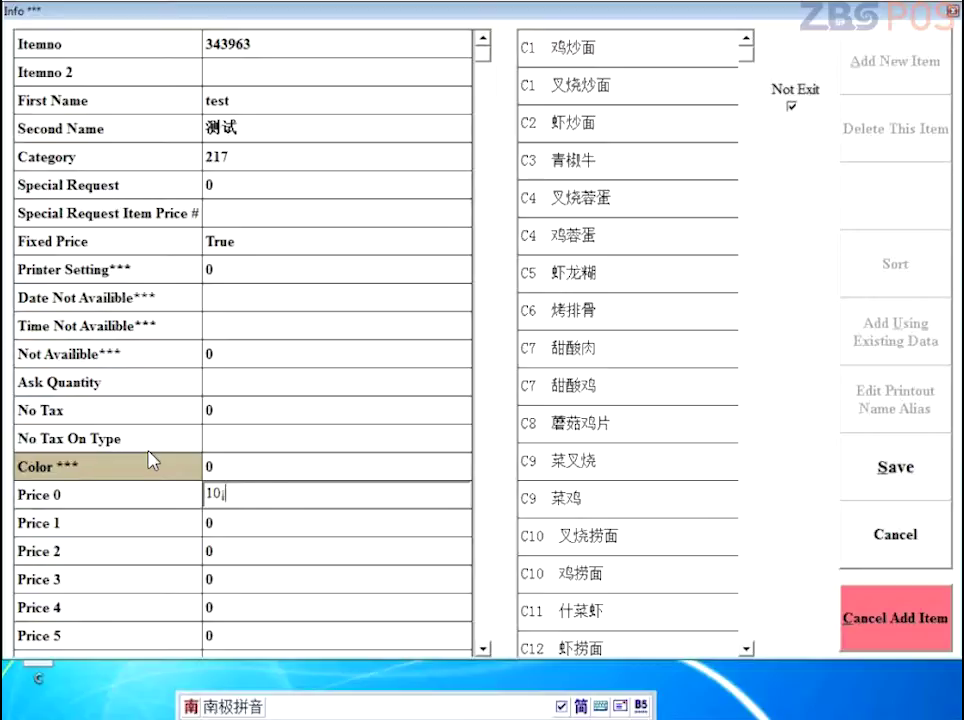
{"action": "key", "text": "shift"}
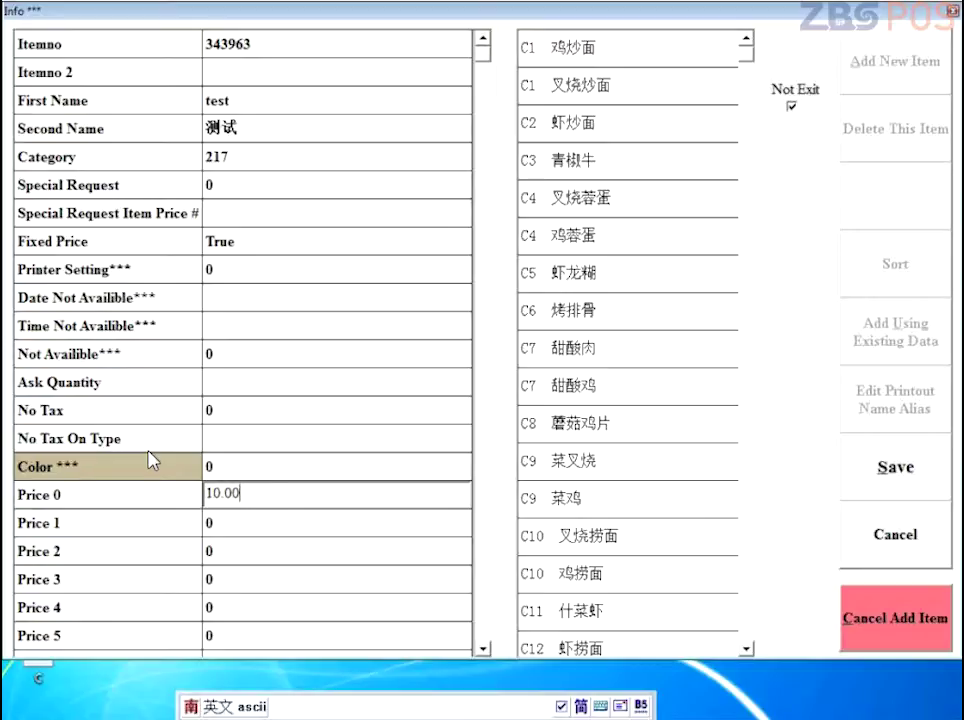
{"action": "left_click", "coordinate": [884, 460]}
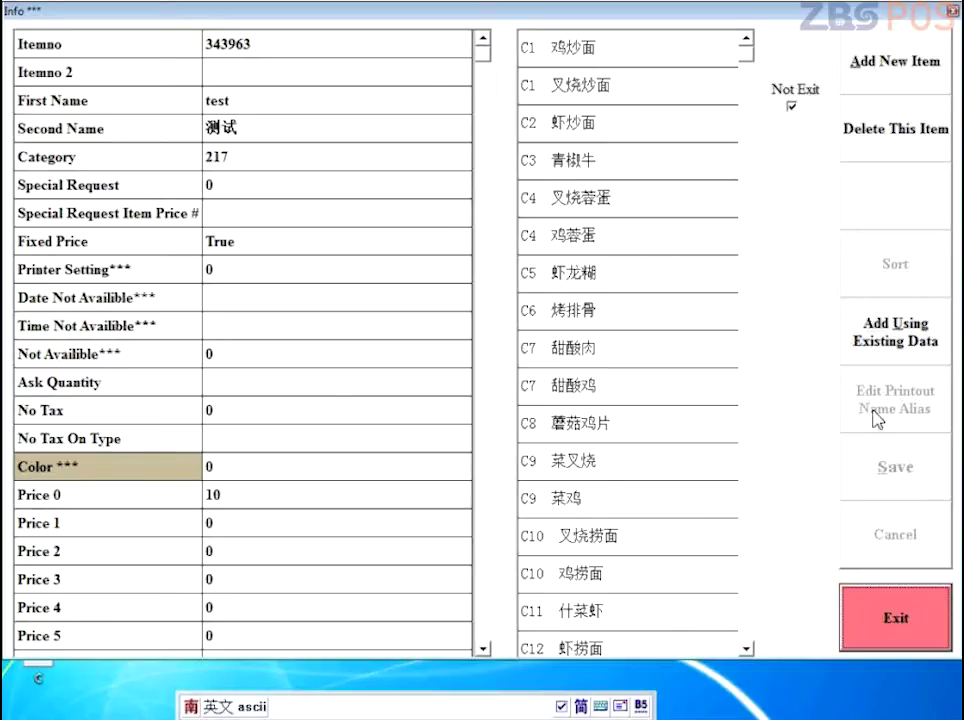
{"action": "left_click_drag", "start_coordinate": [747, 40], "coordinate": [747, 180]}
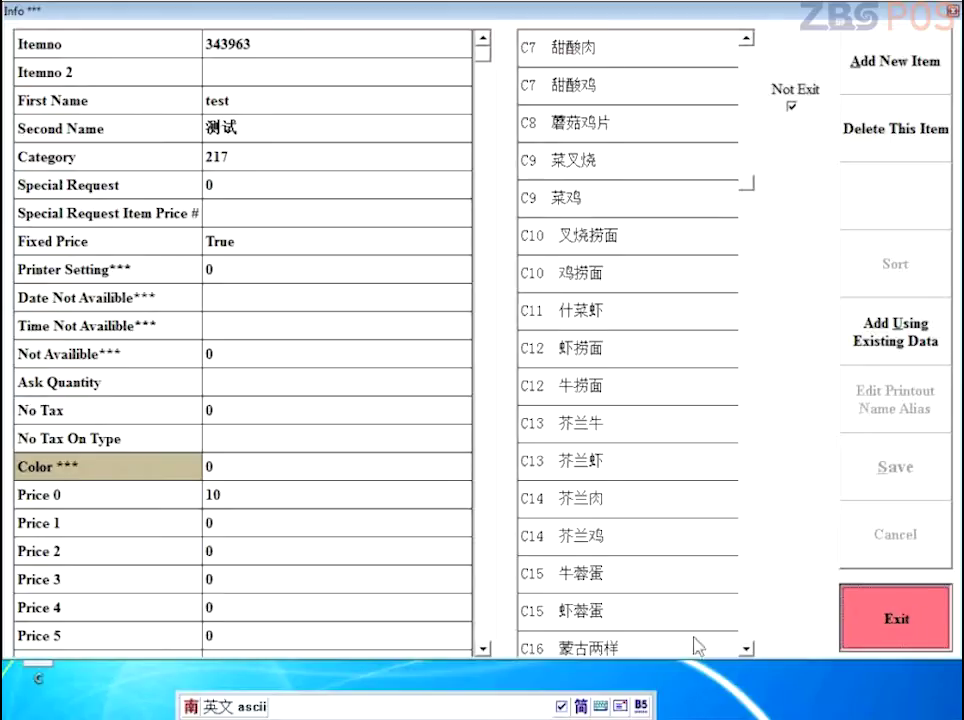
Step: Ring up the 测试 item on a Walk_In order to check its 10.00 price, then remove it
{"action": "left_click", "coordinate": [885, 618]}
{"action": "left_click", "coordinate": [430, 685]}
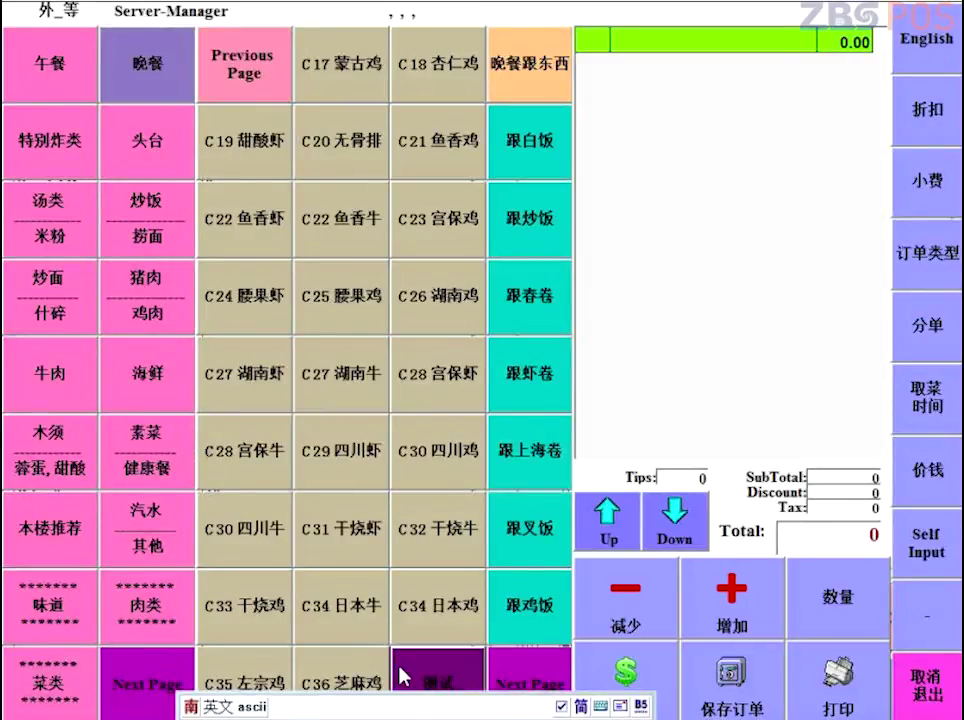
{"action": "left_click", "coordinate": [468, 683]}
{"action": "left_click", "coordinate": [468, 683]}
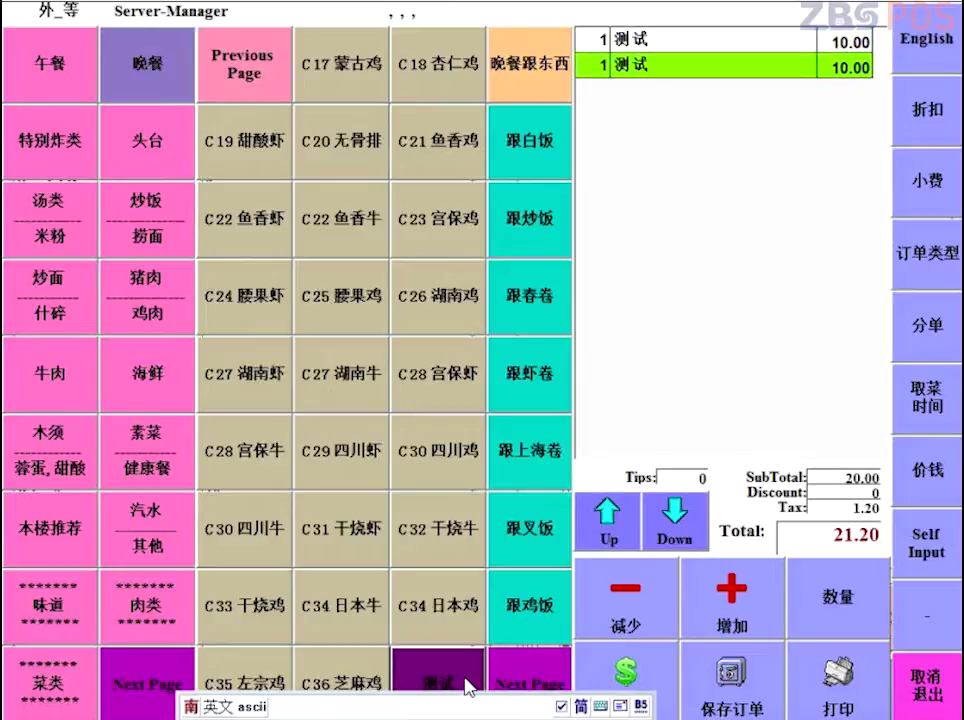
{"action": "left_click", "coordinate": [468, 683]}
{"action": "left_click", "coordinate": [621, 612]}
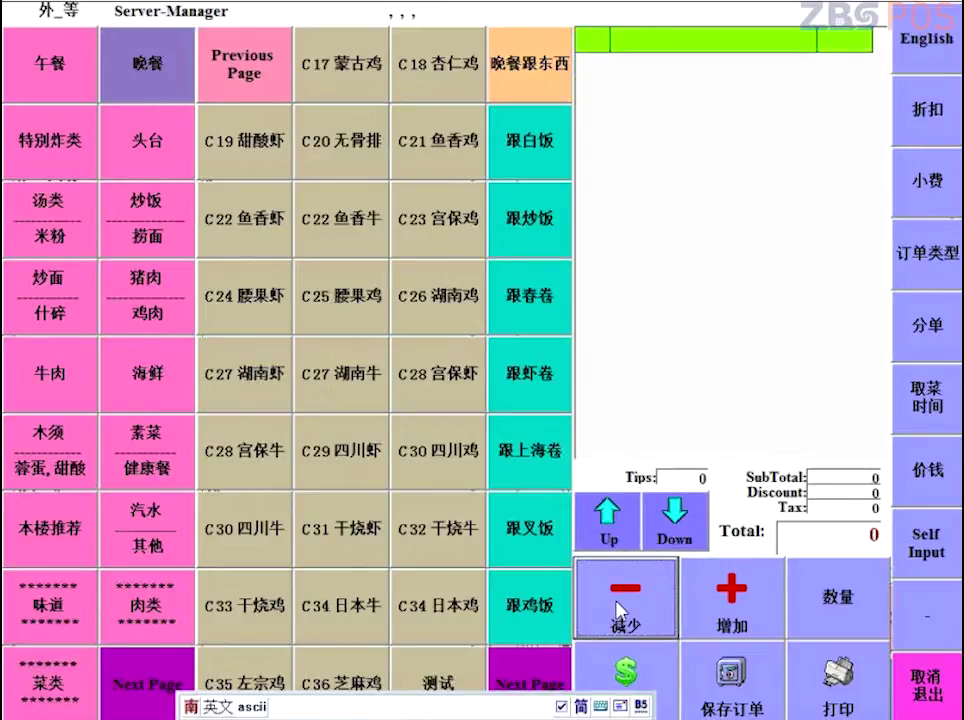
Step: Delete the 测试 test item from the menu and confirm the deletion
{"action": "right_click", "coordinate": [425, 683]}
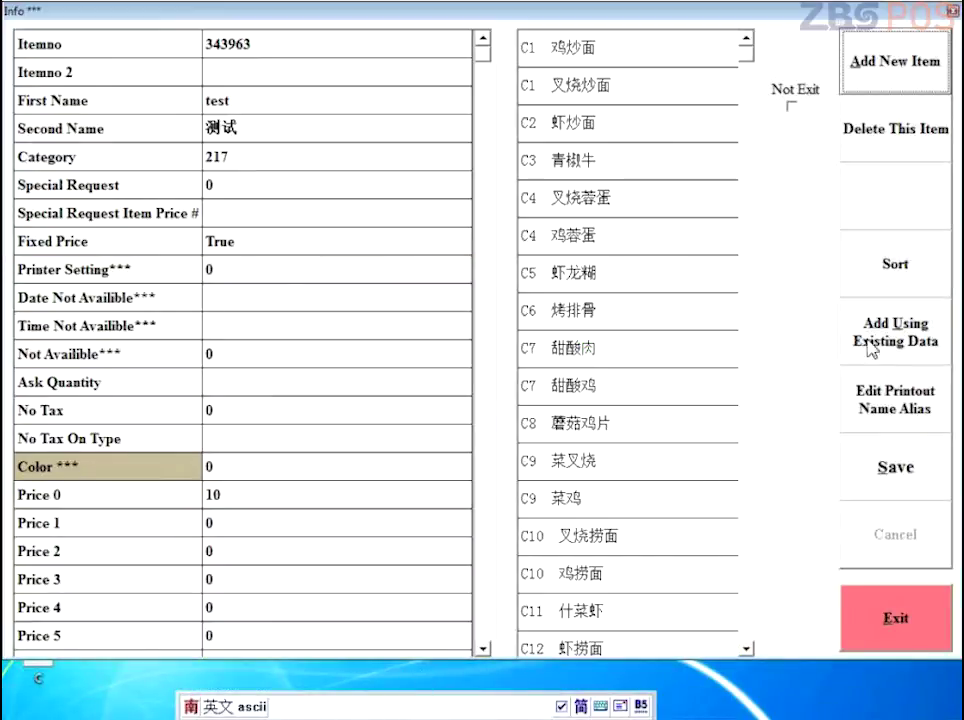
{"action": "left_click", "coordinate": [895, 128]}
{"action": "left_click", "coordinate": [445, 372]}
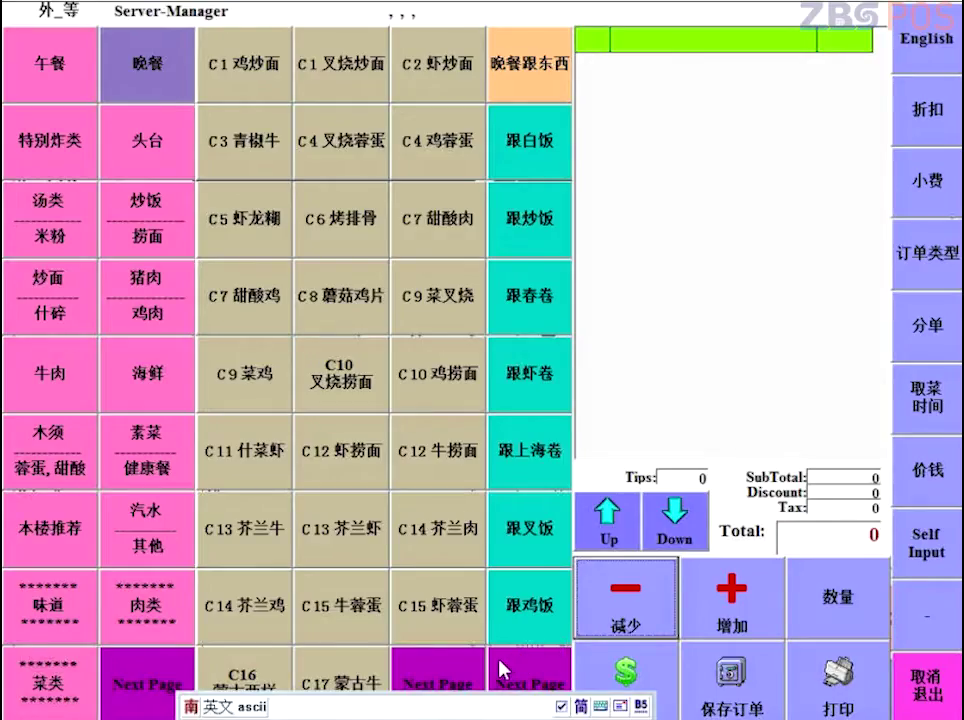
Step: Rename the 跟白饭 side's First Name from w. White Rice to w. Brown Rice and save
{"action": "right_click", "coordinate": [524, 160]}
{"action": "left_click", "coordinate": [210, 97]}
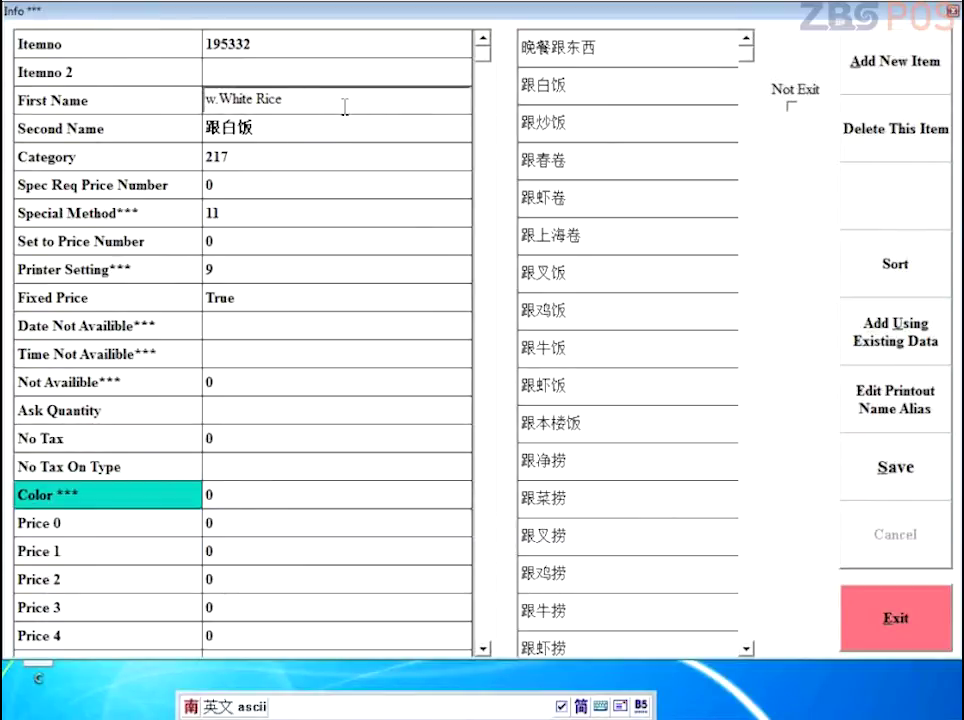
{"action": "key", "text": "Right"}
{"action": "key", "text": "Right"}
{"action": "left_click_drag", "start_coordinate": [251, 97], "coordinate": [238, 97]}
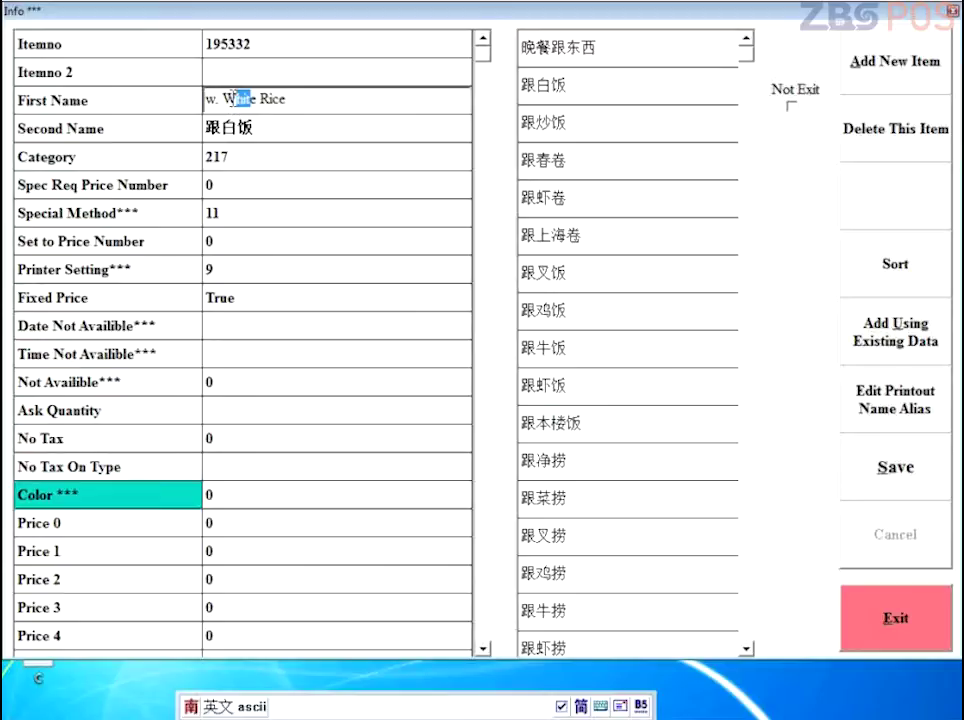
{"action": "double_click", "coordinate": [231, 97]}
{"action": "key", "text": "BackSpace"}
{"action": "type", "text": "Brown"}
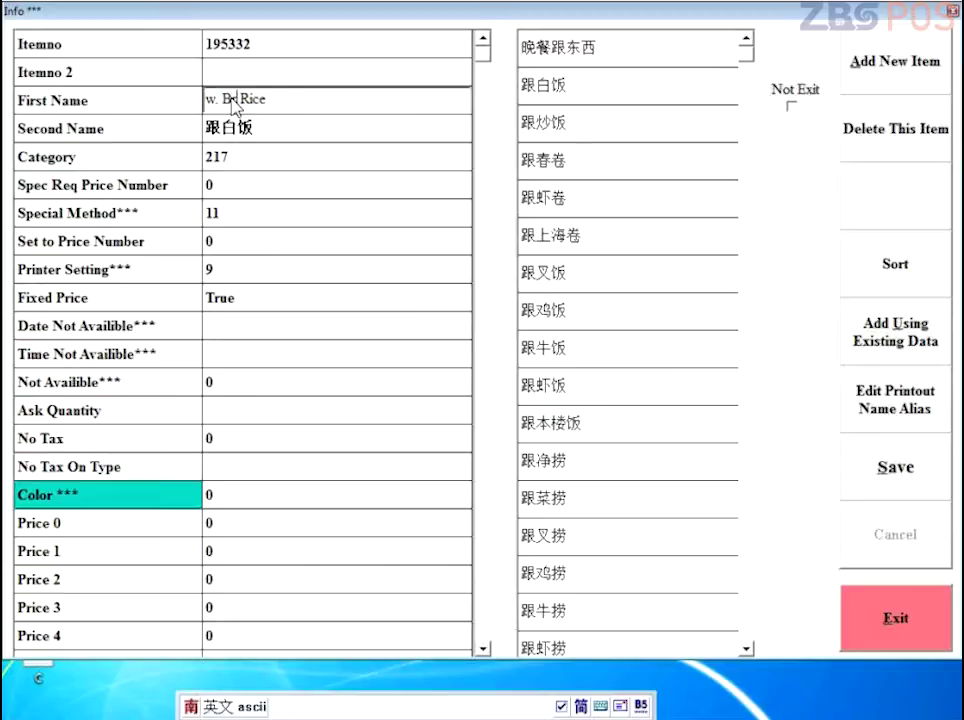
{"action": "left_click", "coordinate": [872, 448]}
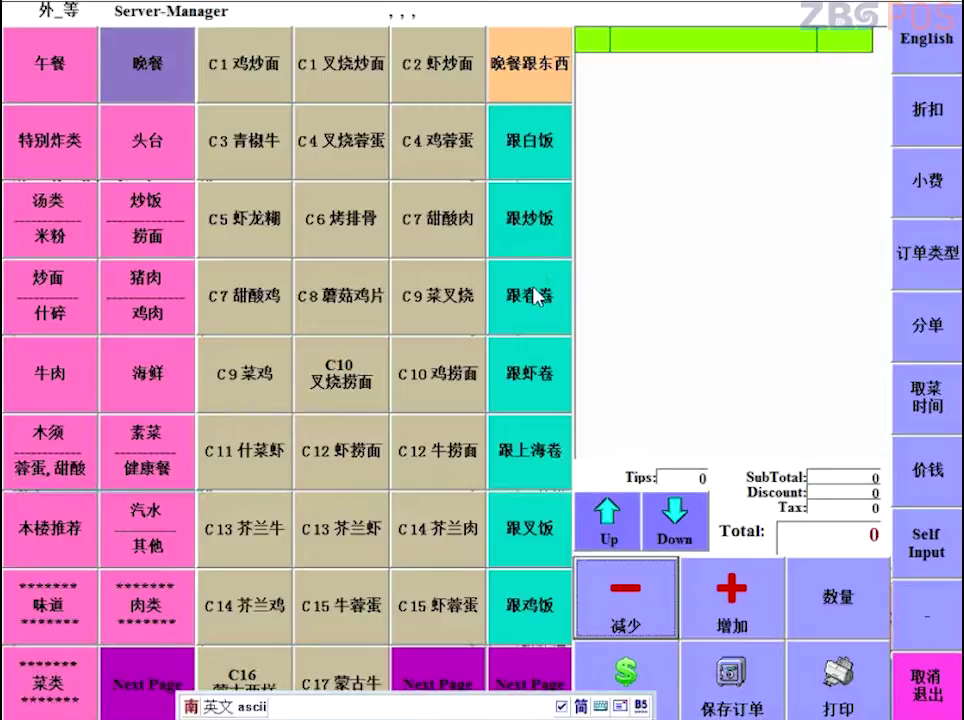
Step: Change the side's Second Name to 跟白asdf饭 and its Price 0 to 1.00, then save
{"action": "left_click", "coordinate": [540, 147]}
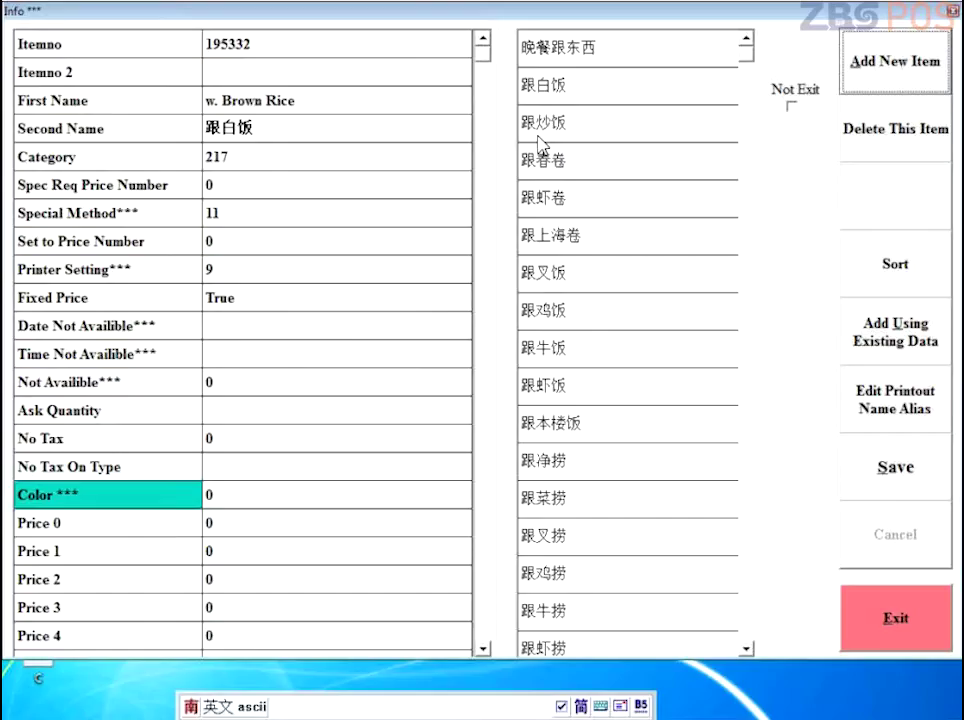
{"action": "left_click", "coordinate": [220, 496]}
{"action": "left_click", "coordinate": [239, 133]}
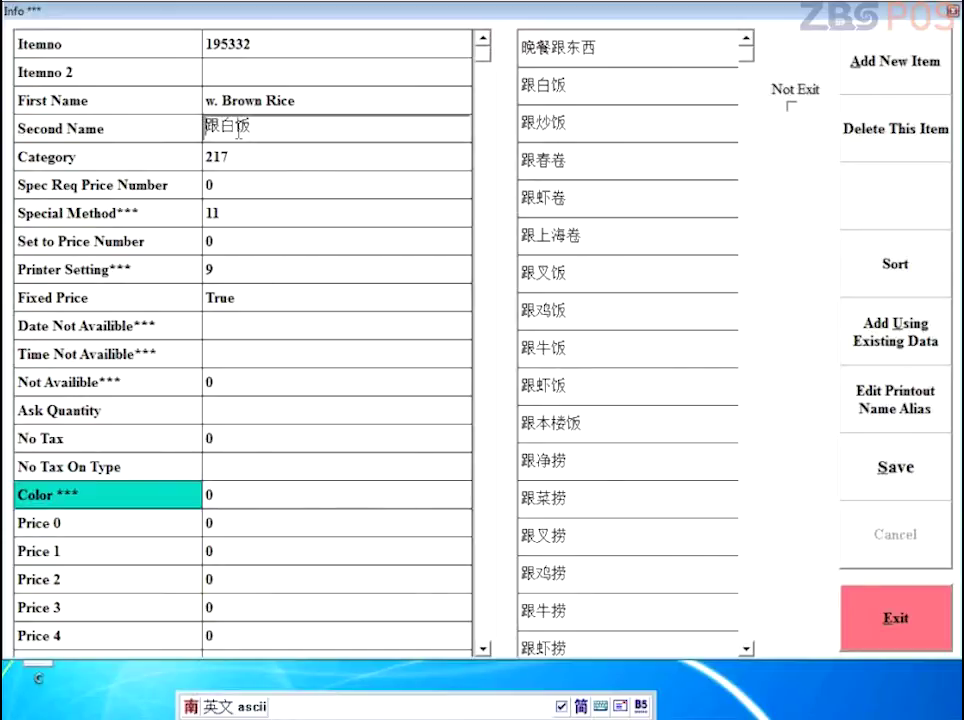
{"action": "type", "text": "asdf"}
{"action": "key", "text": "Return"}
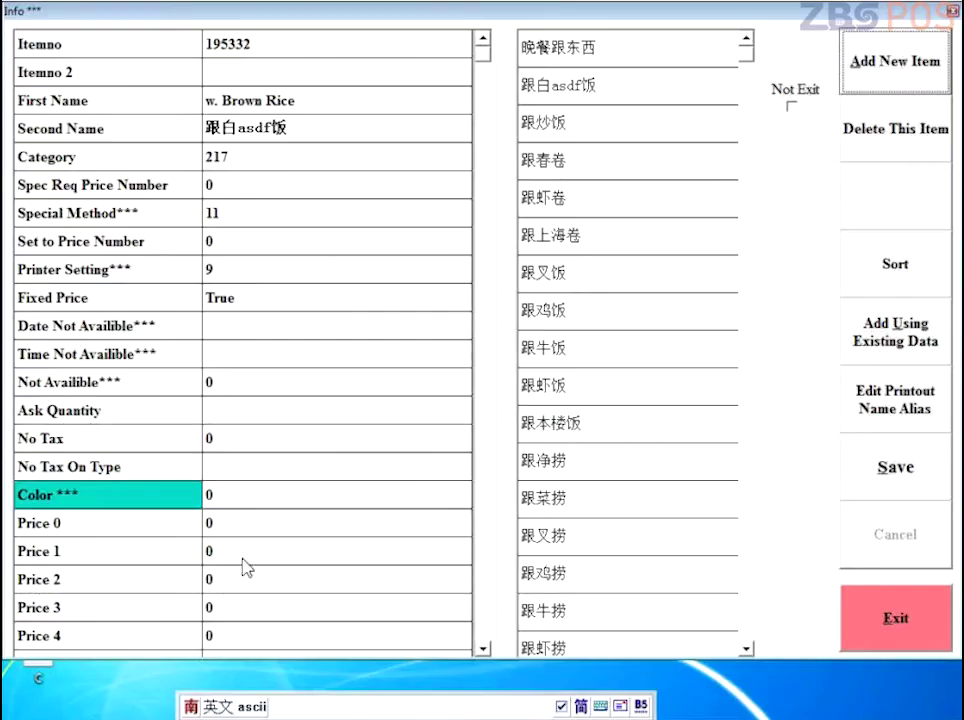
{"action": "left_click", "coordinate": [361, 523]}
{"action": "type", "text": "1.0"}
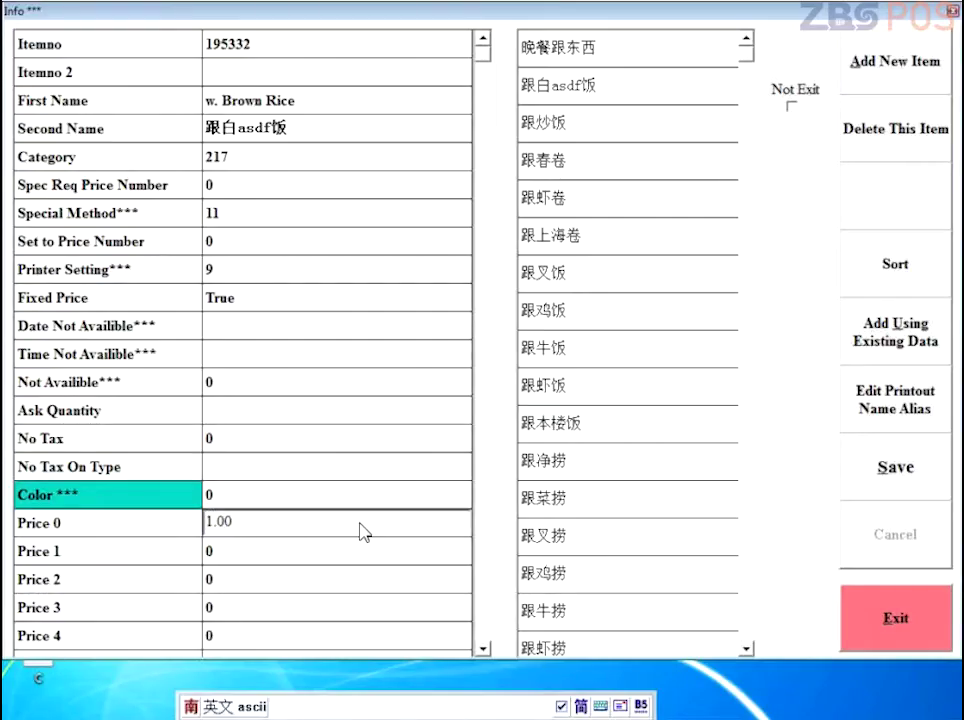
{"action": "left_click", "coordinate": [876, 478]}
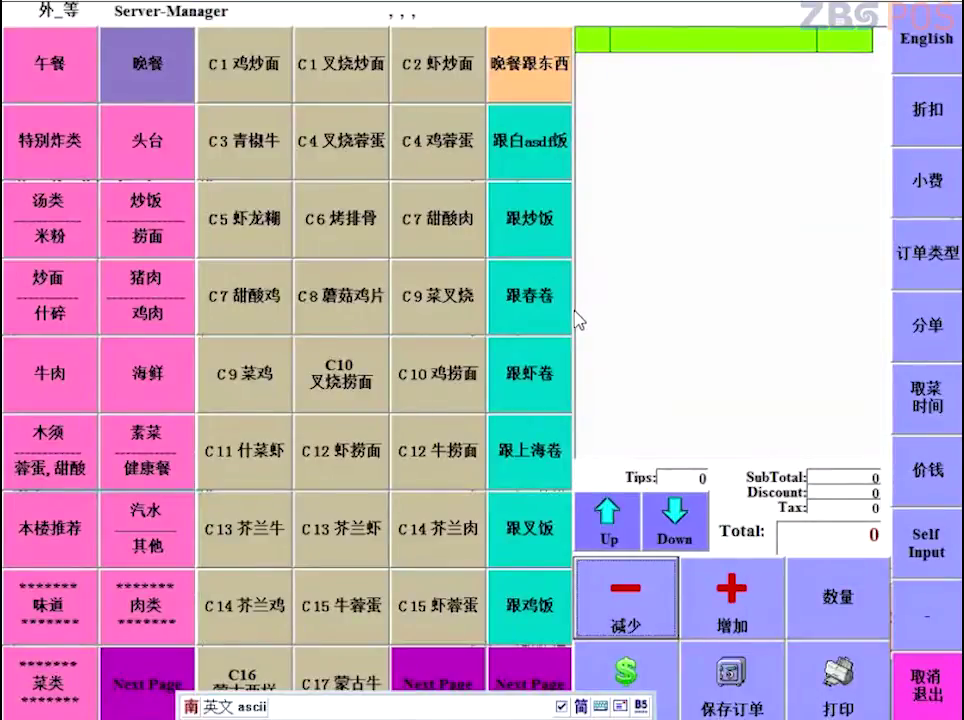
Step: Ring up C4 叉烧蓉蛋 plus three 跟白asdf饭 sides on the order
{"action": "left_click", "coordinate": [362, 141]}
{"action": "left_click", "coordinate": [508, 141]}
{"action": "left_click", "coordinate": [510, 142]}
{"action": "left_click", "coordinate": [510, 142]}
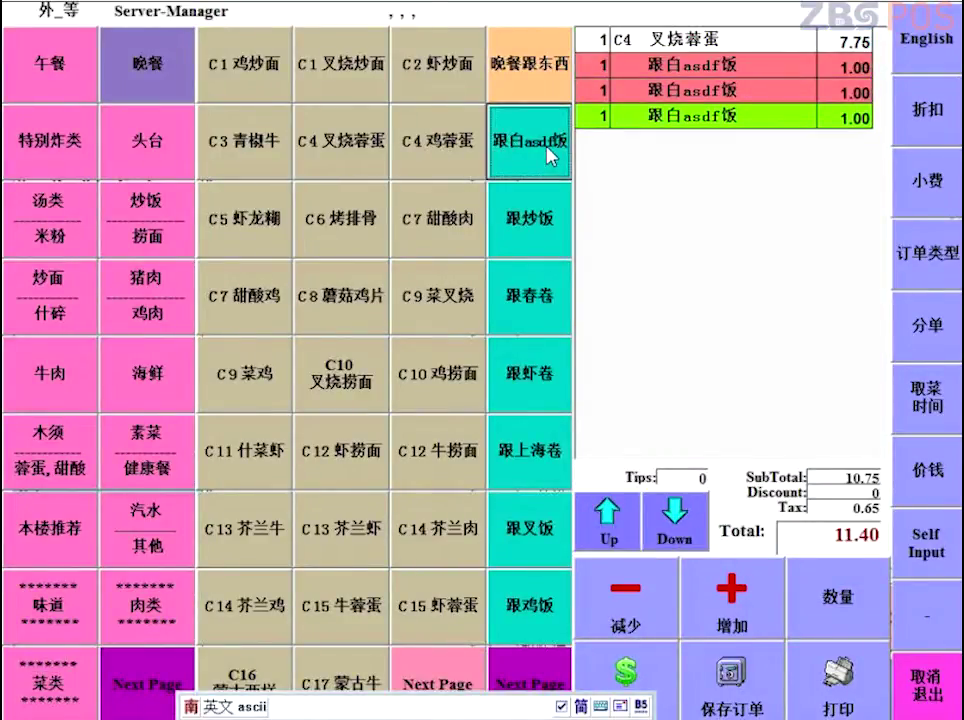
Step: Reset the 跟白asdf饭 side to Price 0 of 0, First Name w. White Rice, Second Name 跟白饭, and save
{"action": "right_click", "coordinate": [548, 150]}
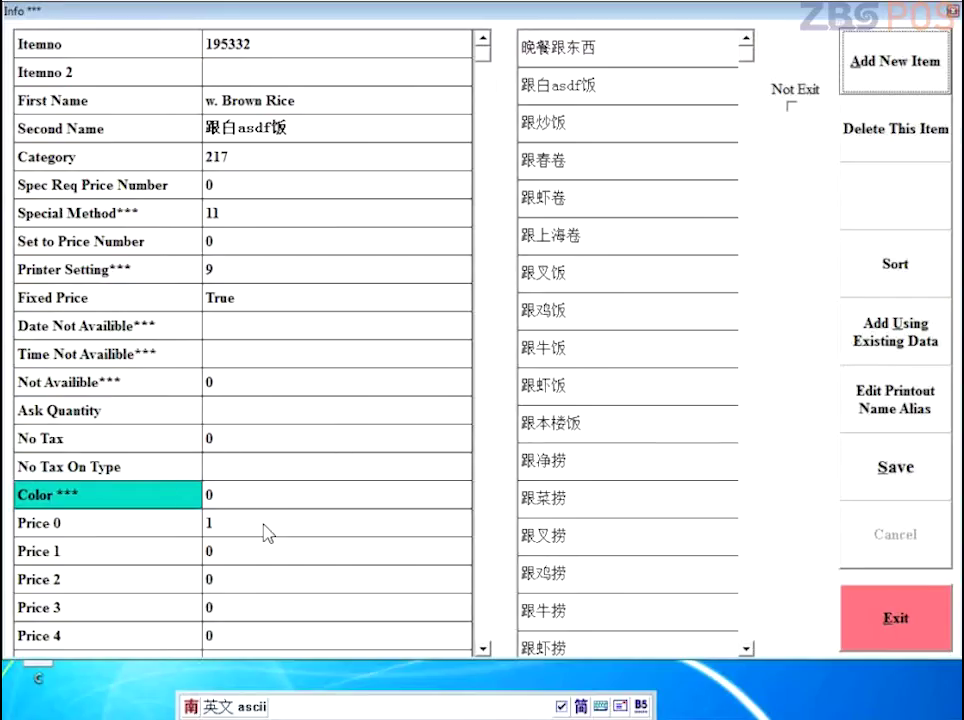
{"action": "type", "text": "0"}
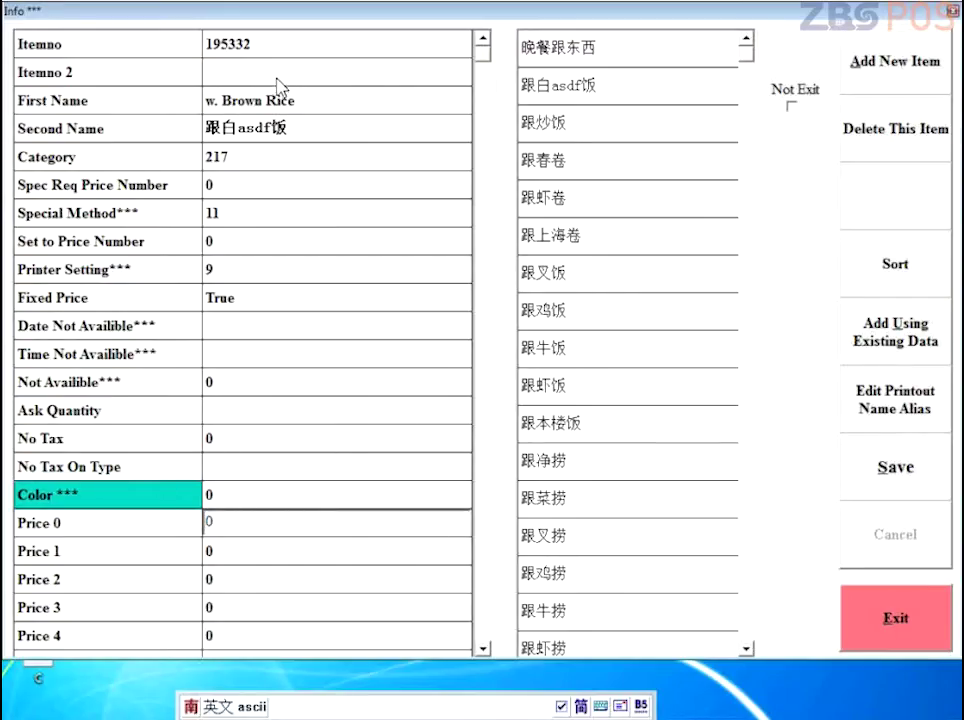
{"action": "left_click", "coordinate": [265, 100]}
{"action": "double_click", "coordinate": [262, 100]}
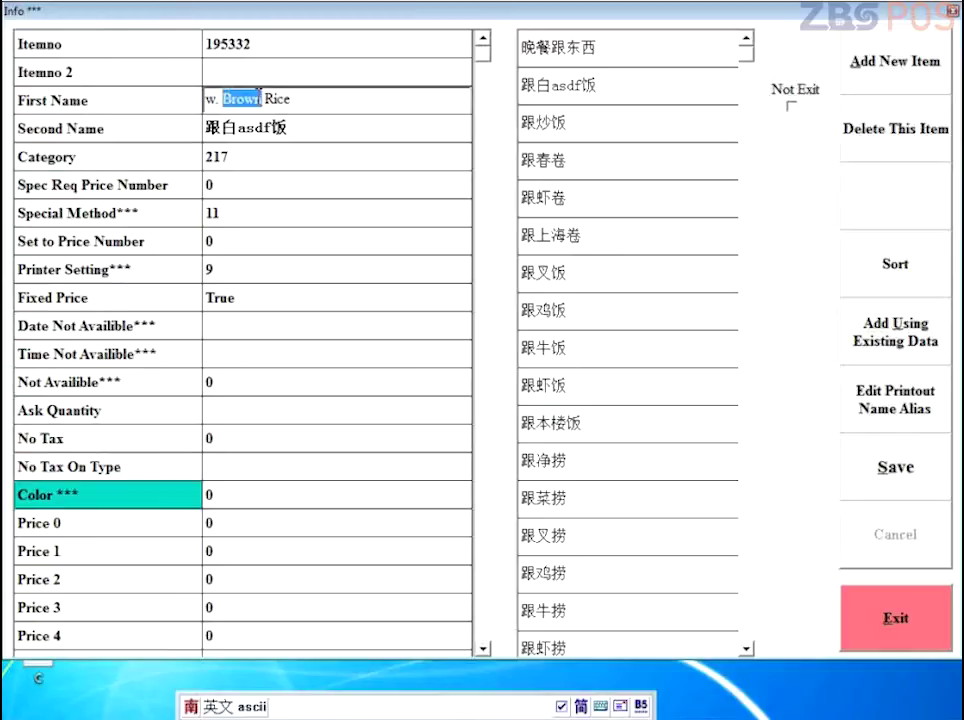
{"action": "type", "text": "White"}
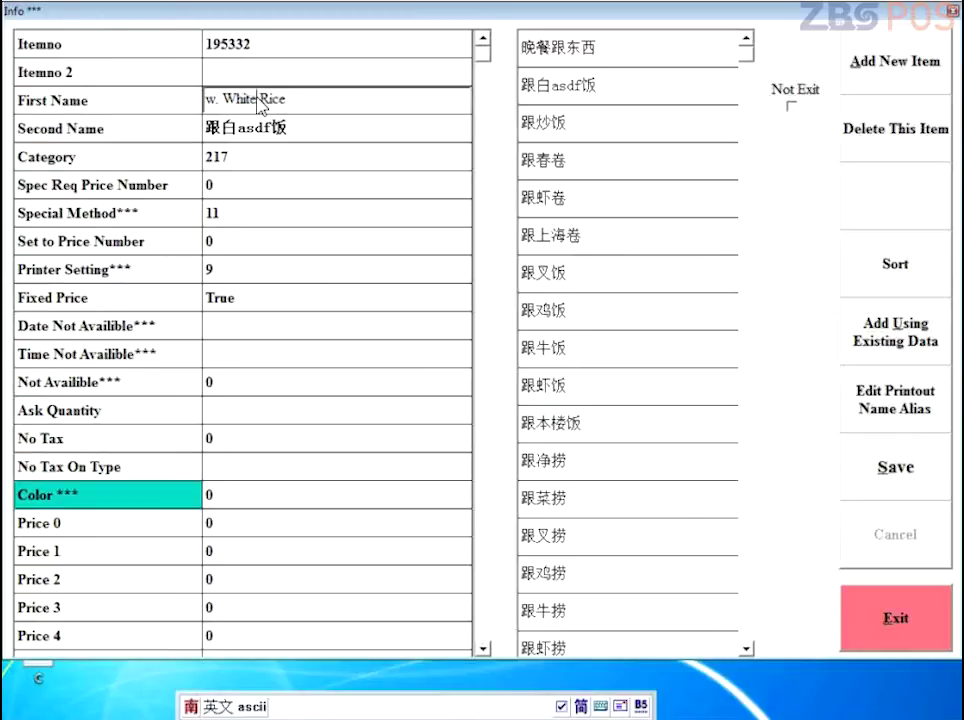
{"action": "left_click", "coordinate": [274, 121]}
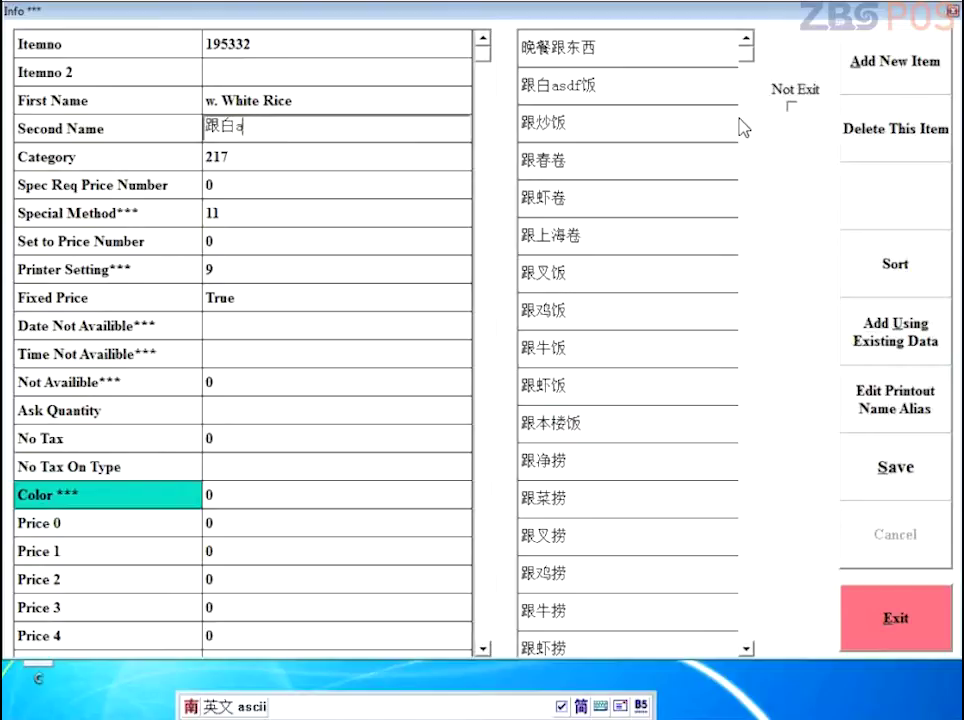
{"action": "key", "text": "ctrl+space"}
{"action": "type", "text": "fan"}
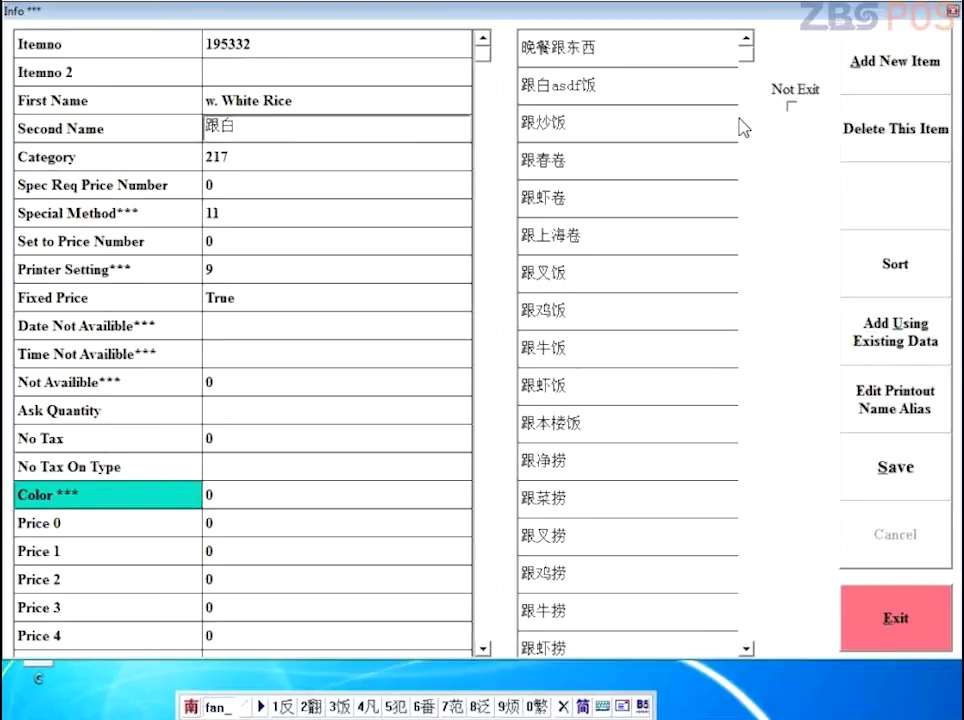
{"action": "type", "text": "3"}
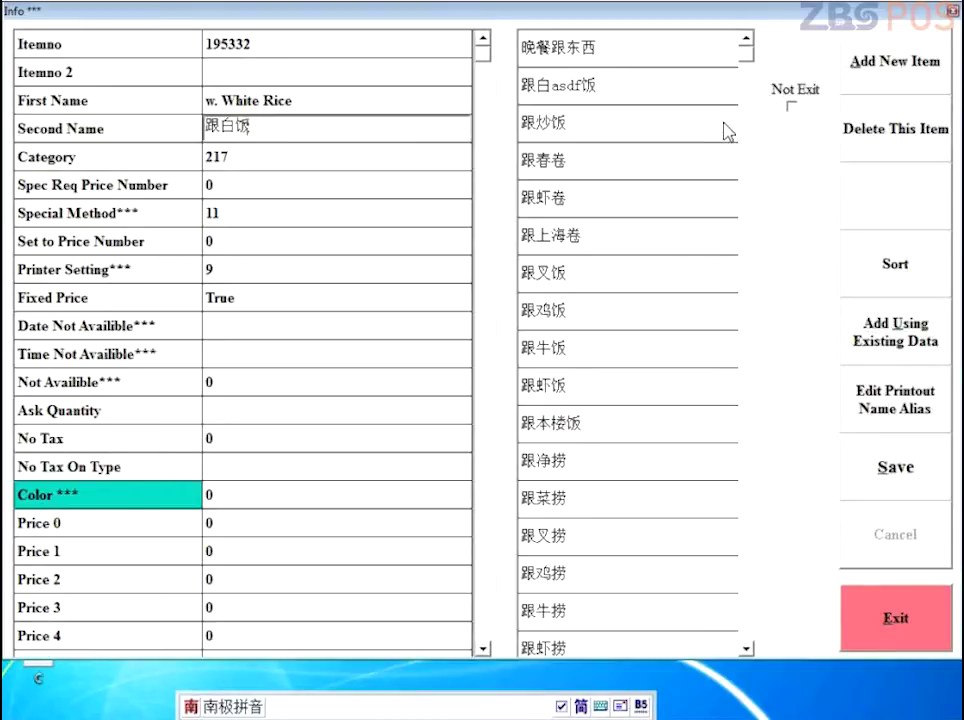
{"action": "left_click", "coordinate": [895, 465]}
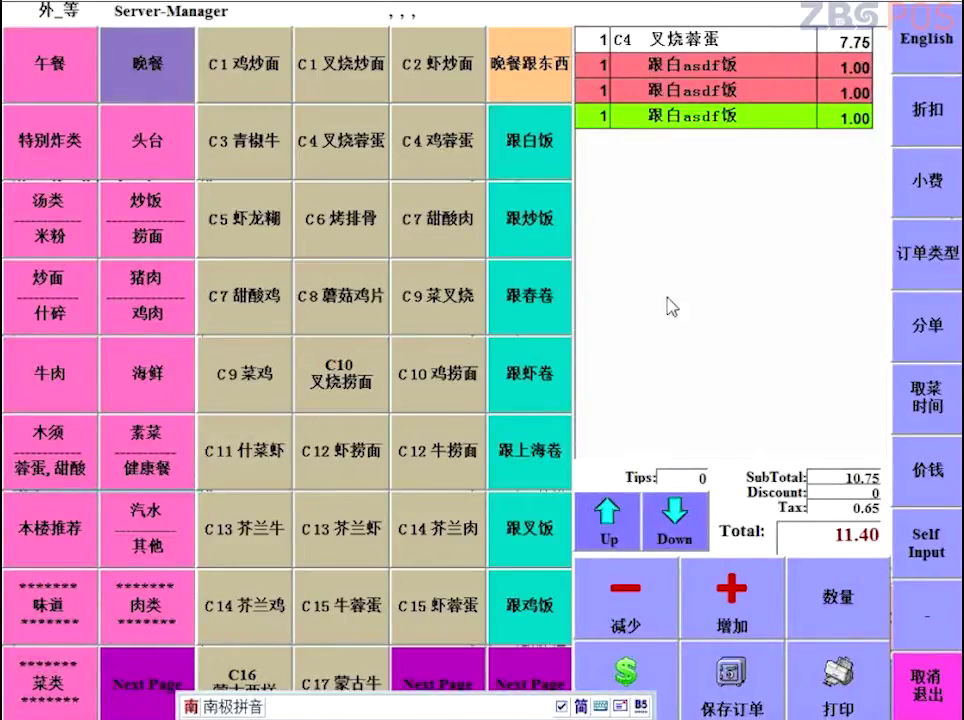
Step: Sort the 头台 items starting 春卷, 菜卷(2), 虾卷, 排骨(小), 排骨(大), 炸云吞(10)
{"action": "left_click", "coordinate": [179, 152]}
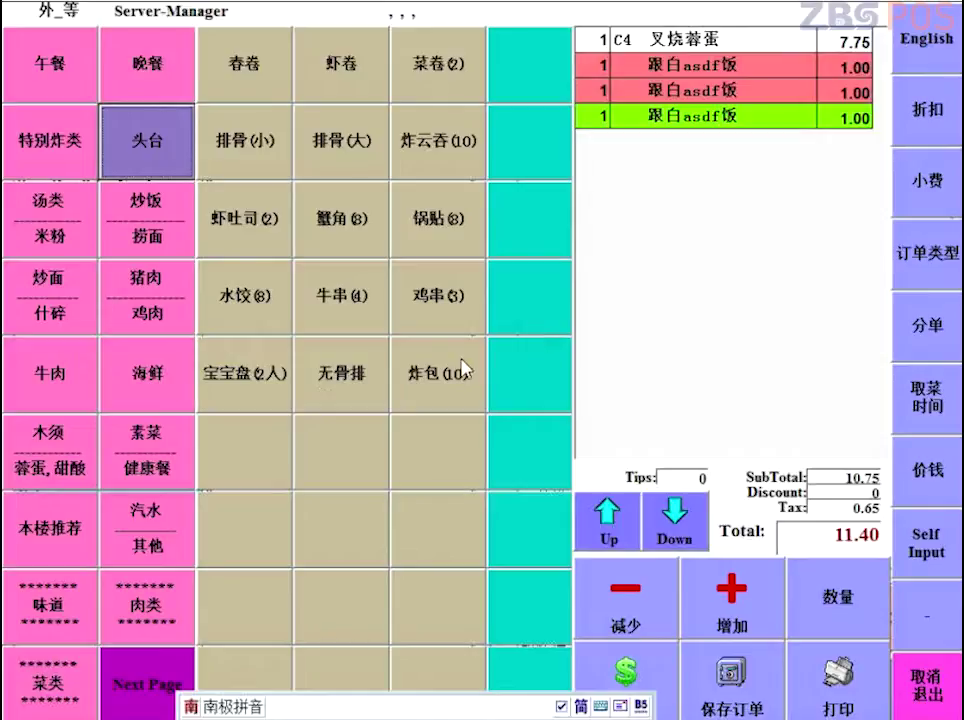
{"action": "left_click", "coordinate": [480, 73]}
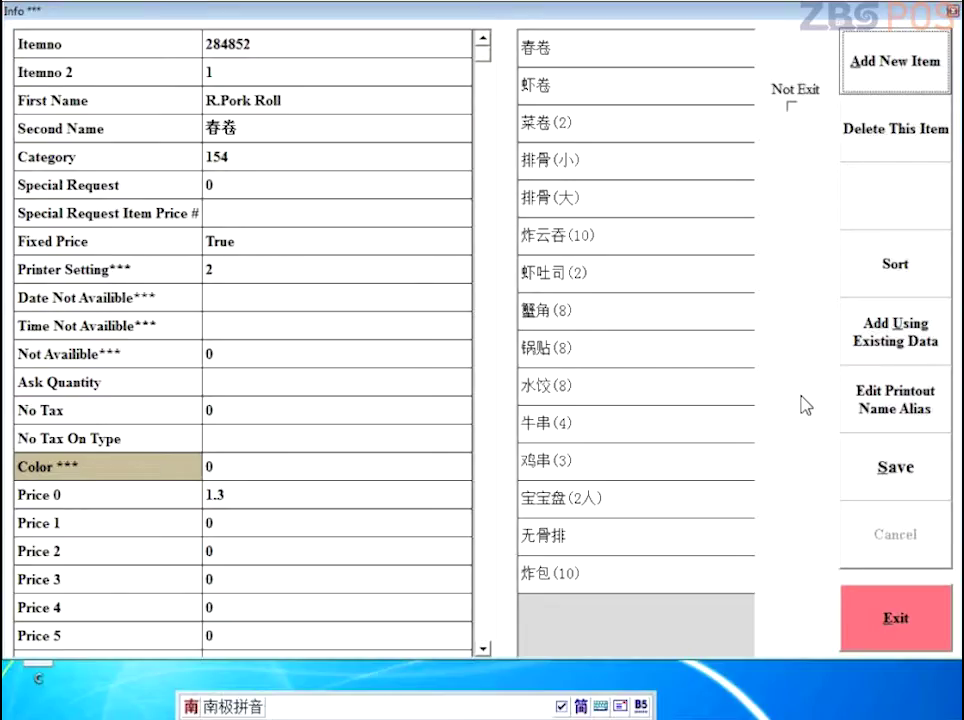
{"action": "left_click", "coordinate": [895, 263]}
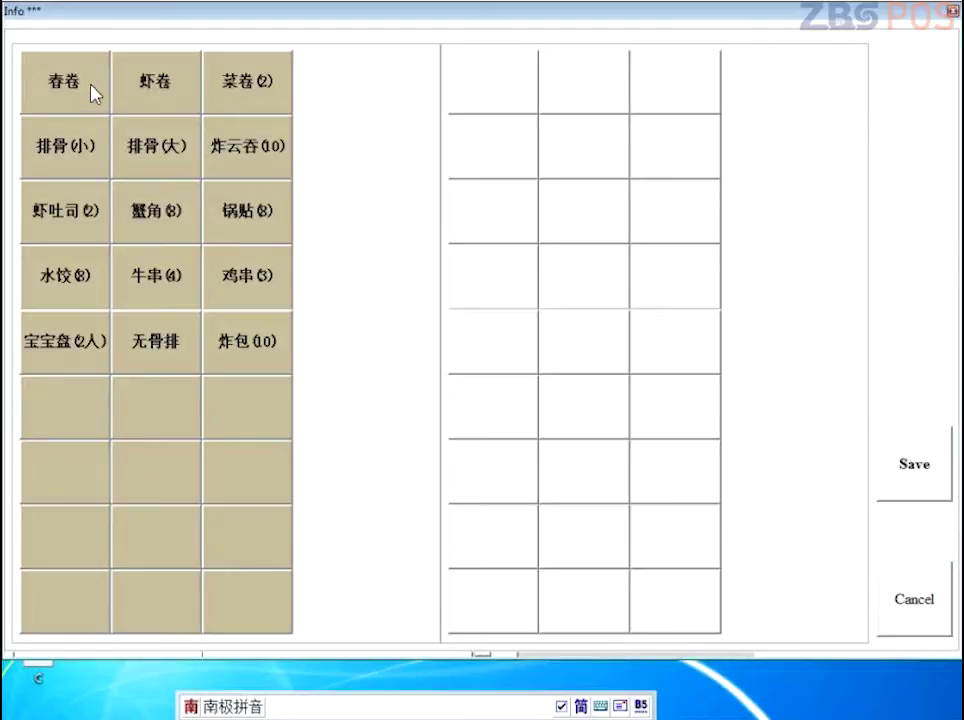
{"action": "left_click", "coordinate": [87, 86]}
{"action": "left_click", "coordinate": [230, 88]}
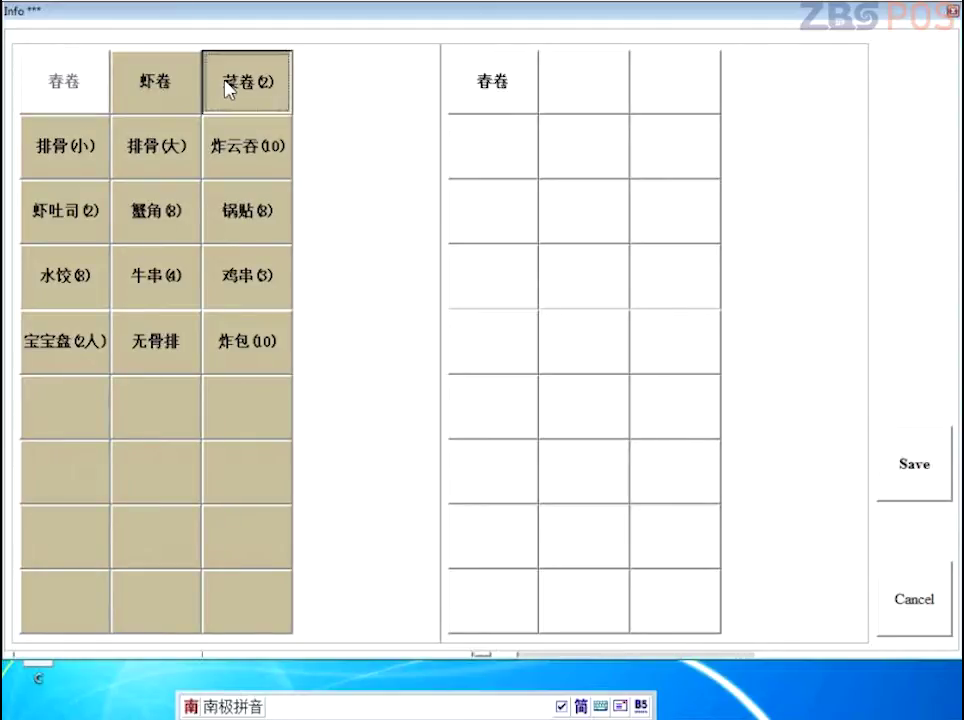
{"action": "left_click", "coordinate": [187, 92]}
{"action": "left_click", "coordinate": [65, 150]}
{"action": "left_click", "coordinate": [155, 148]}
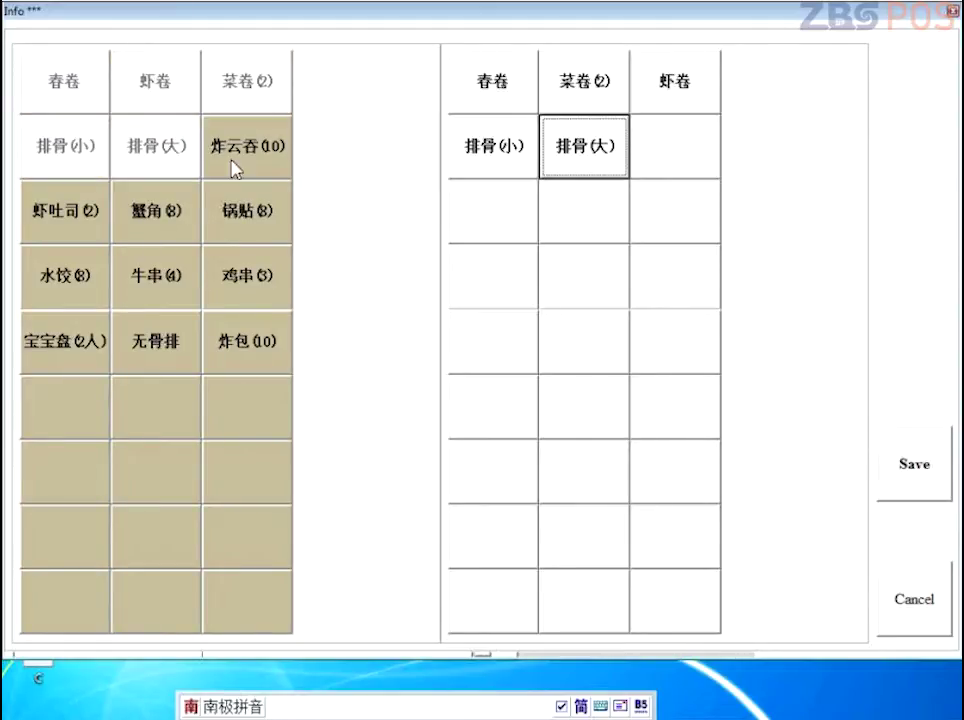
{"action": "left_click", "coordinate": [265, 152]}
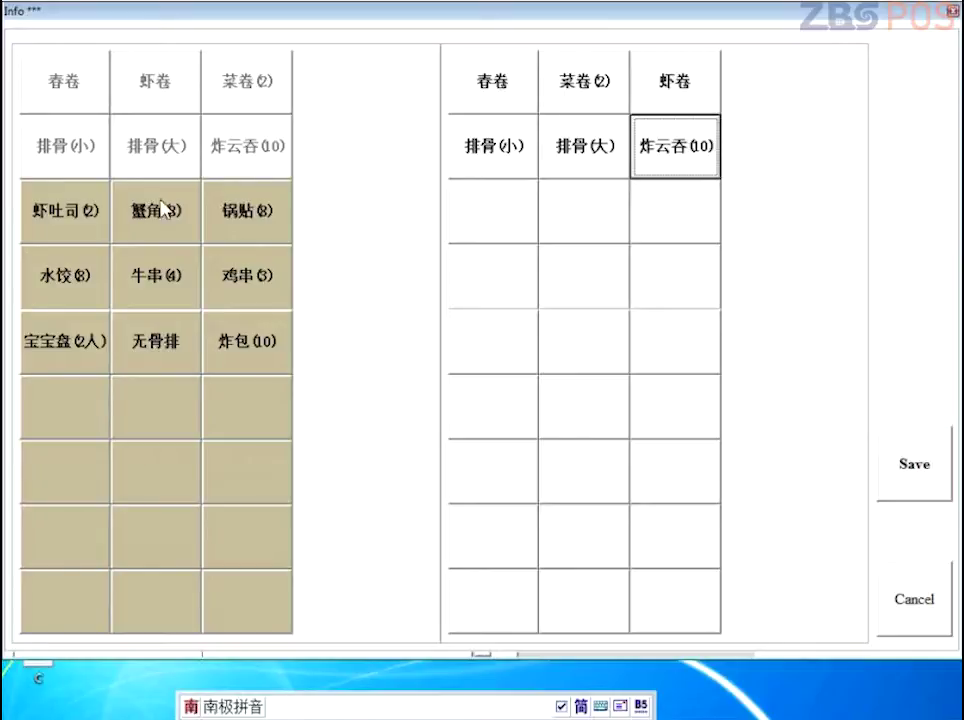
Step: Continue with 虾吐司(2), 蟹角(8), 锅贴(8), 宝宝盘(2人), 无骨排, 炸包(10), then 水饺(8), 牛串(4), 鸡串(3), and save
{"action": "left_click", "coordinate": [85, 208]}
{"action": "left_click", "coordinate": [138, 208]}
{"action": "left_click", "coordinate": [252, 208]}
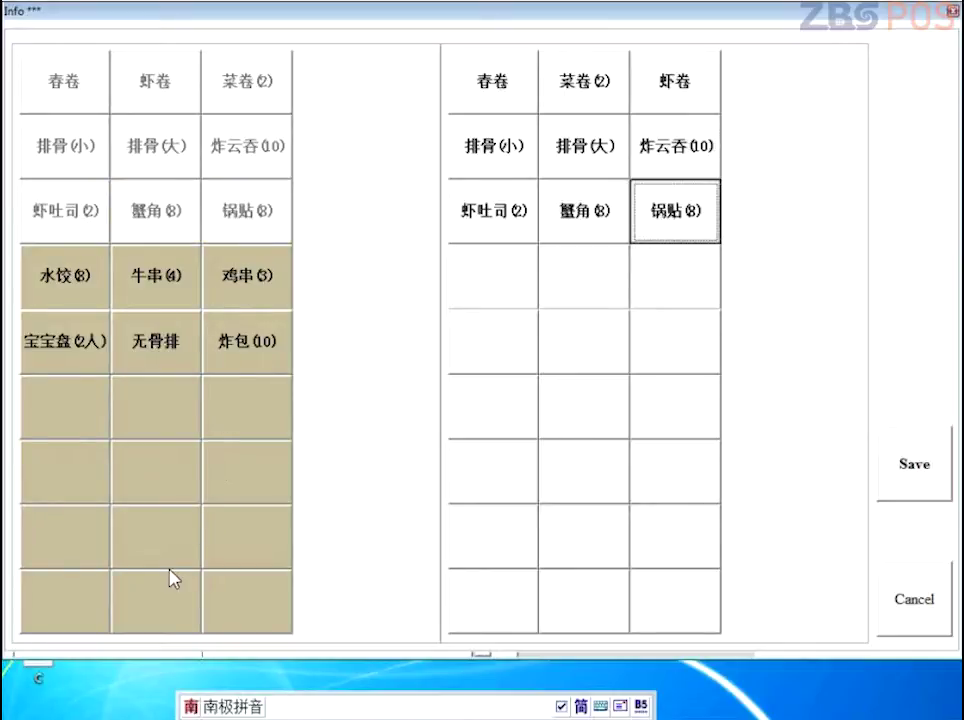
{"action": "left_click", "coordinate": [80, 352]}
{"action": "left_click", "coordinate": [192, 362]}
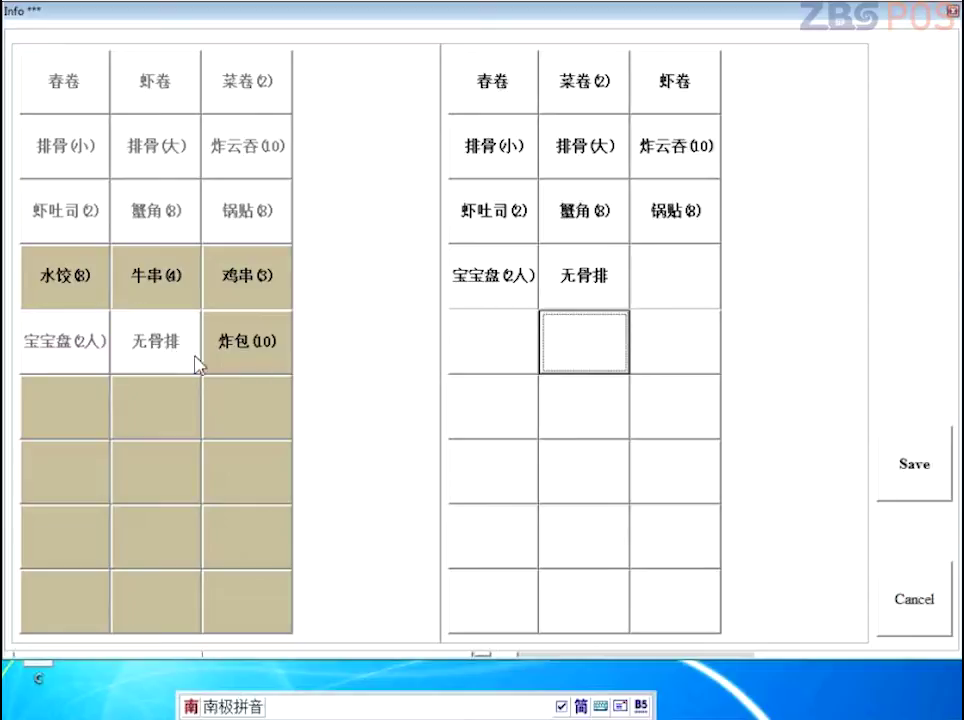
{"action": "left_click", "coordinate": [245, 342]}
{"action": "left_click", "coordinate": [75, 280]}
{"action": "left_click", "coordinate": [127, 298]}
{"action": "left_click", "coordinate": [243, 266]}
{"action": "left_click", "coordinate": [903, 459]}
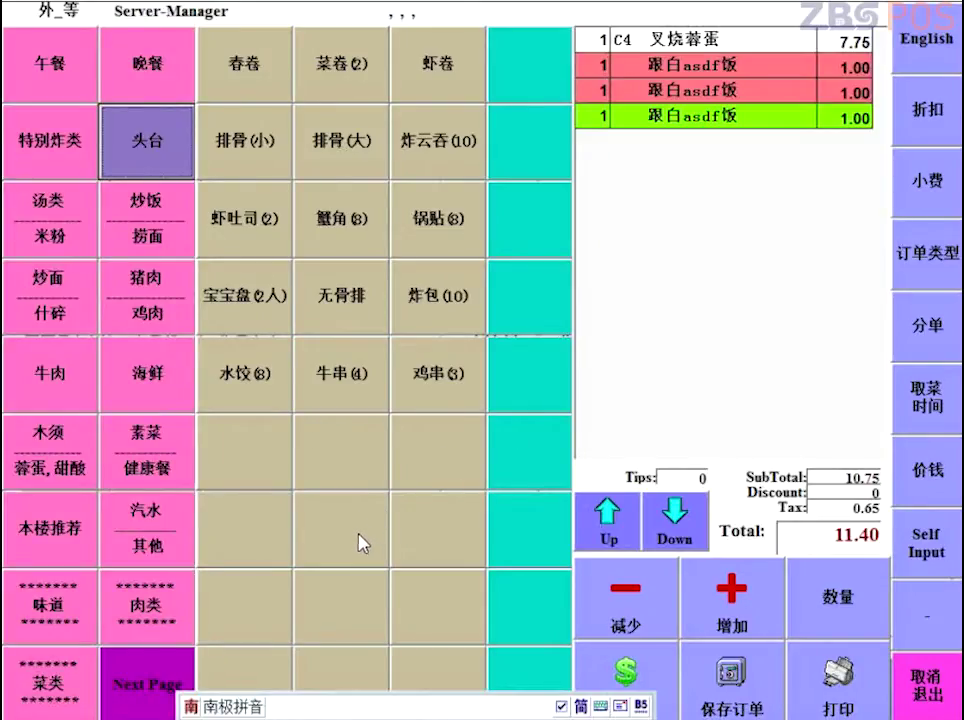
Step: Sort categories starting 午餐, 晚餐, 头台, 特别炸类, 炒面/什碎, 猪肉/鸡肉, 汤类/米粉, 炒饭/捞面
{"action": "left_click", "coordinate": [44, 58]}
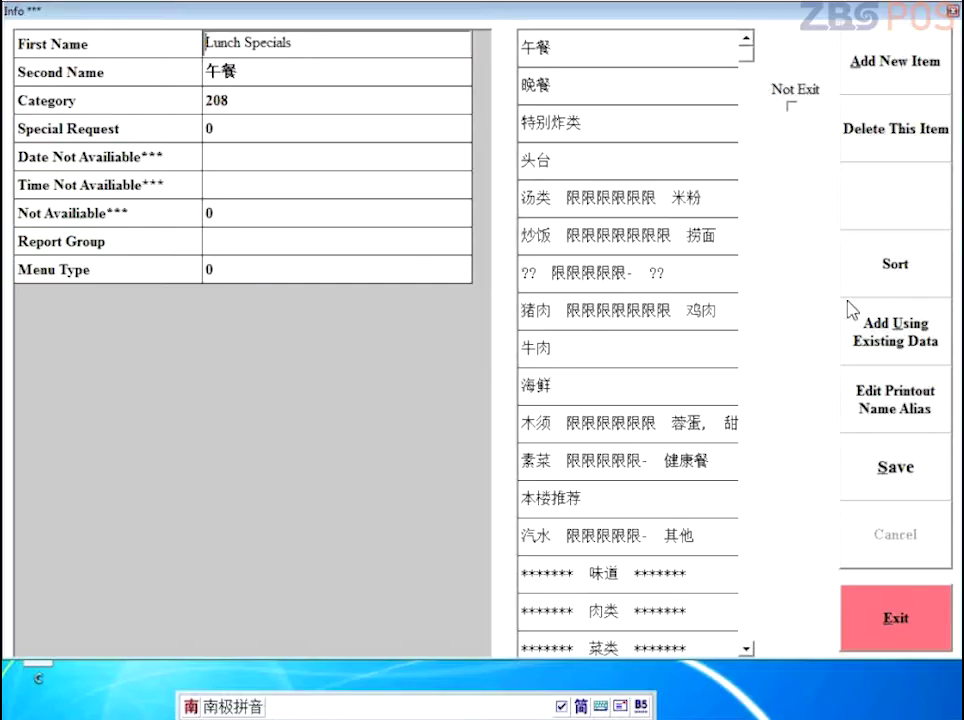
{"action": "left_click", "coordinate": [874, 293]}
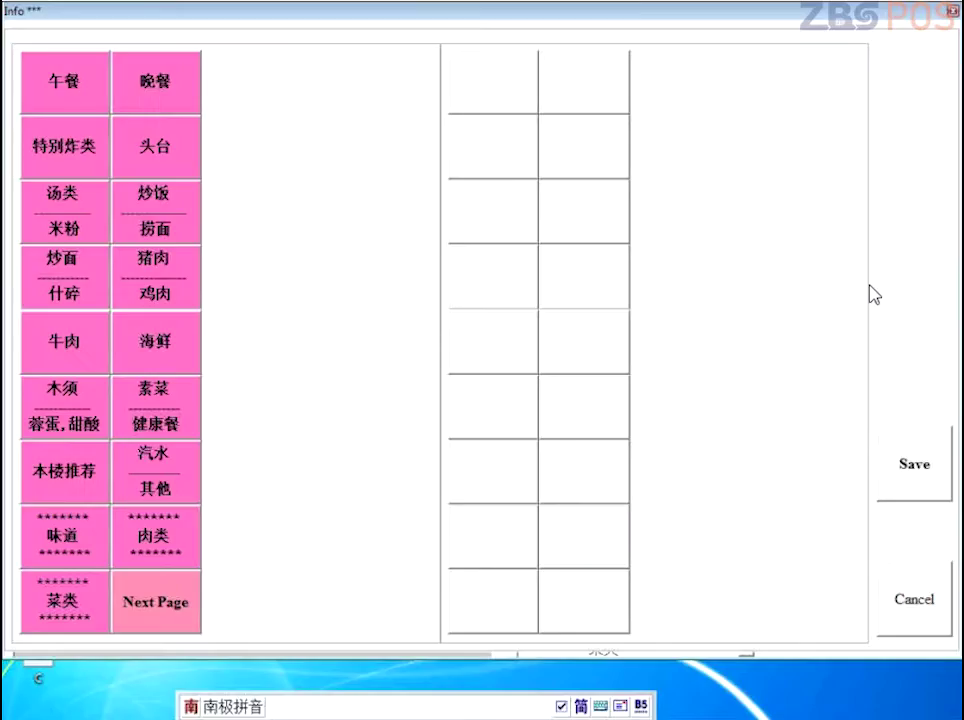
{"action": "left_click", "coordinate": [62, 86]}
{"action": "left_click", "coordinate": [155, 90]}
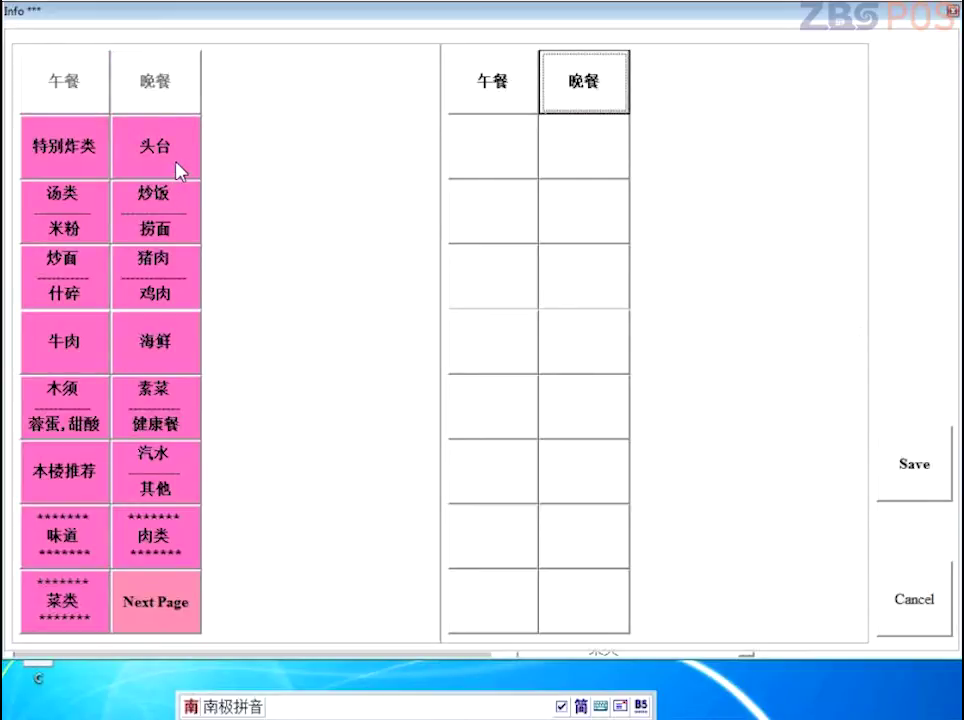
{"action": "left_click", "coordinate": [172, 163]}
{"action": "left_click", "coordinate": [80, 141]}
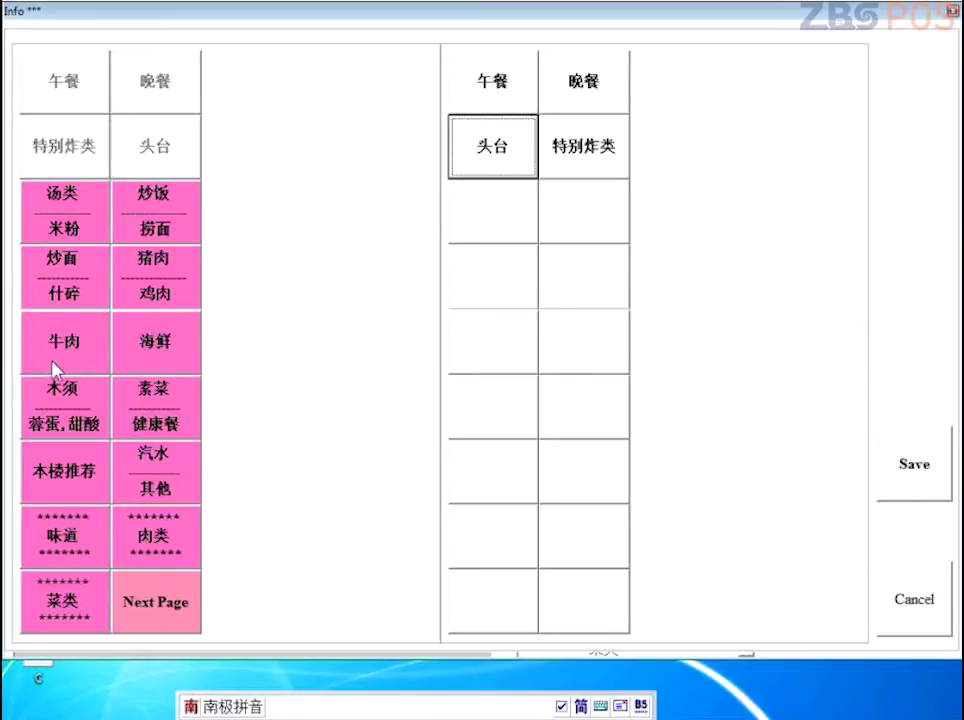
{"action": "left_click", "coordinate": [100, 280]}
{"action": "left_click", "coordinate": [155, 275]}
{"action": "left_click", "coordinate": [86, 222]}
{"action": "left_click", "coordinate": [155, 212]}
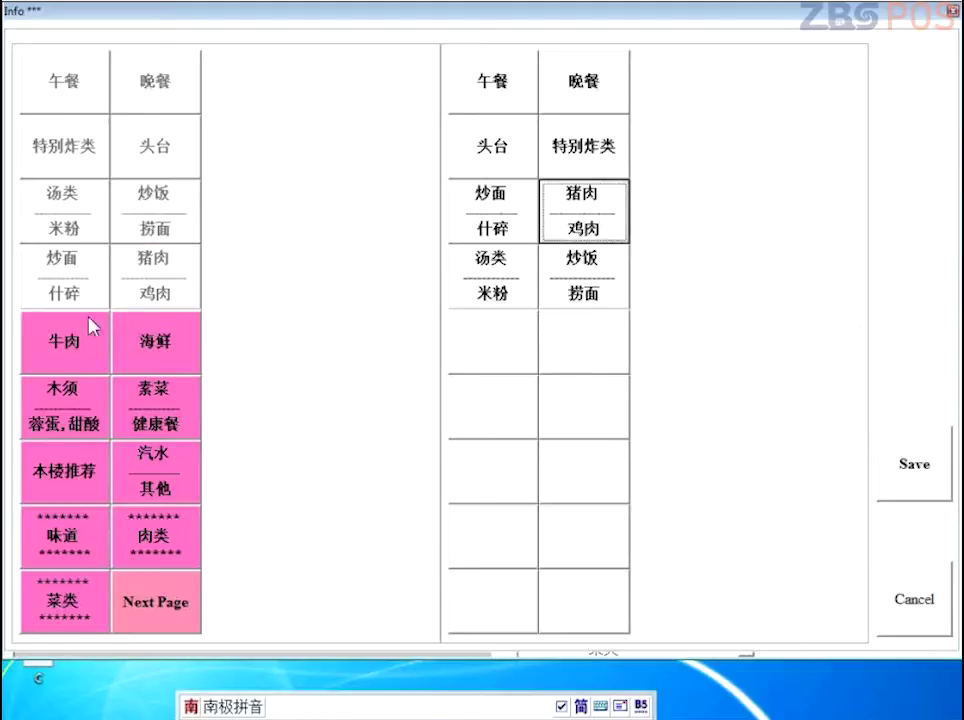
Step: Continue with 牛肉, 海鲜, 木须, 素菜/健康餐, 本楼推荐, 汽水/其他, 味道, 肉类, 菜类
{"action": "left_click", "coordinate": [78, 348]}
{"action": "left_click", "coordinate": [170, 345]}
{"action": "left_click", "coordinate": [72, 418]}
{"action": "left_click", "coordinate": [155, 410]}
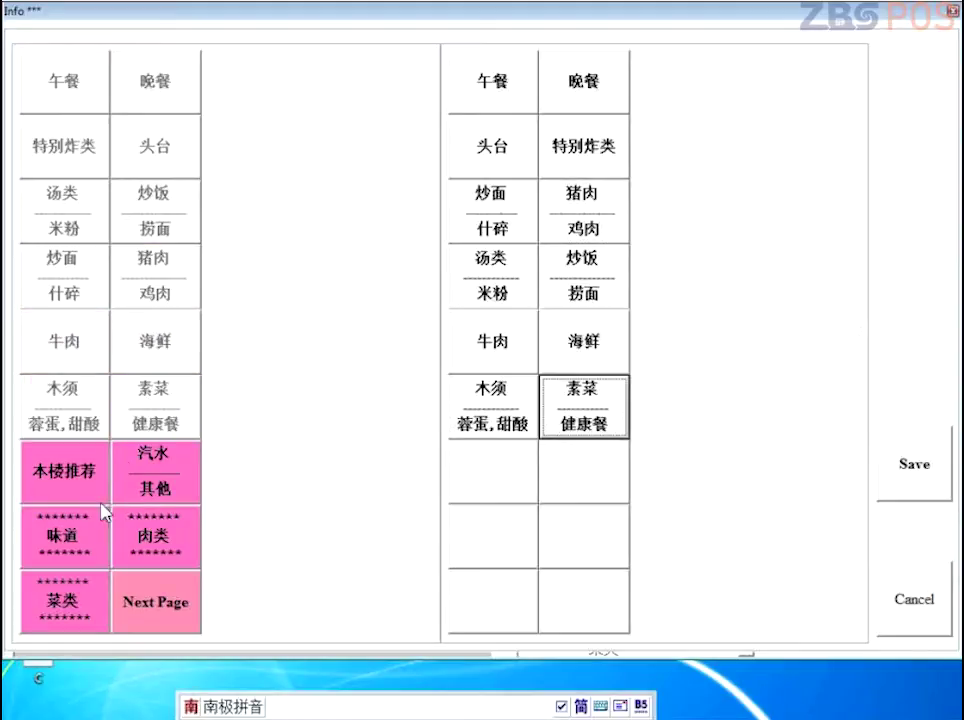
{"action": "left_click", "coordinate": [65, 470]}
{"action": "left_click", "coordinate": [140, 480]}
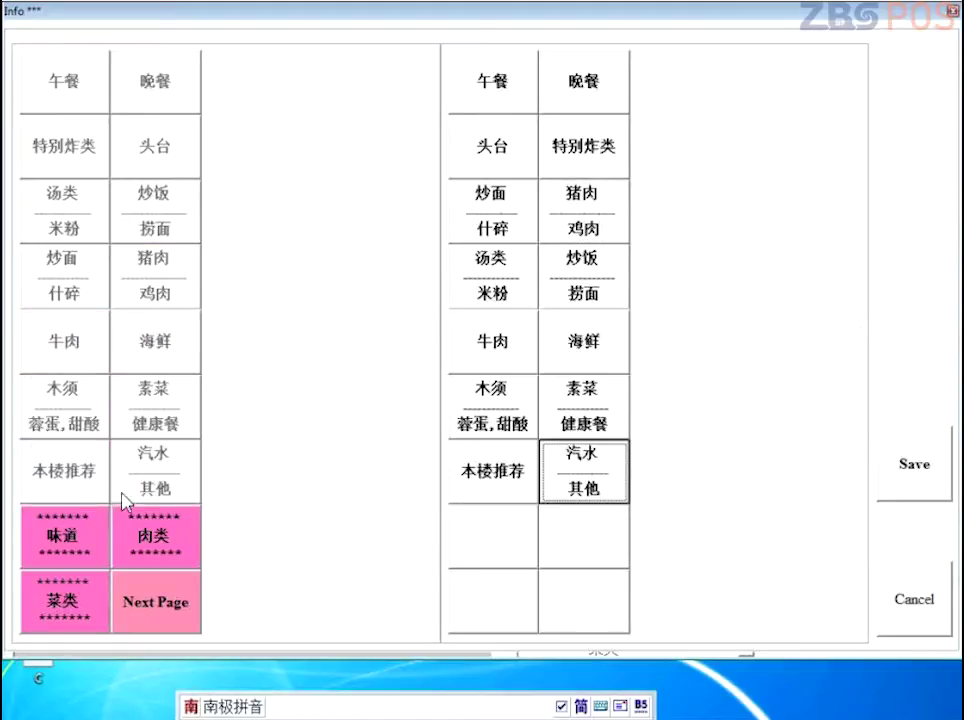
{"action": "left_click", "coordinate": [95, 540]}
{"action": "left_click", "coordinate": [145, 537]}
{"action": "left_click", "coordinate": [80, 603]}
{"action": "left_click", "coordinate": [150, 602]}
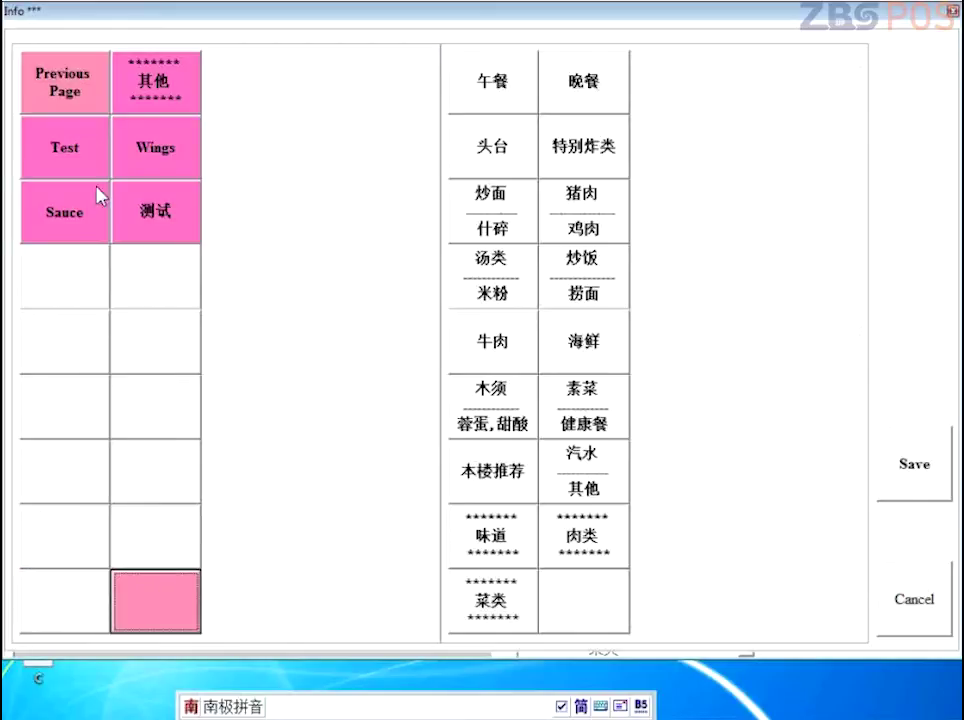
Step: Finish the order with 其他, Wings, Test, Sauce, 测试 from the second page, and save
{"action": "left_click", "coordinate": [160, 92]}
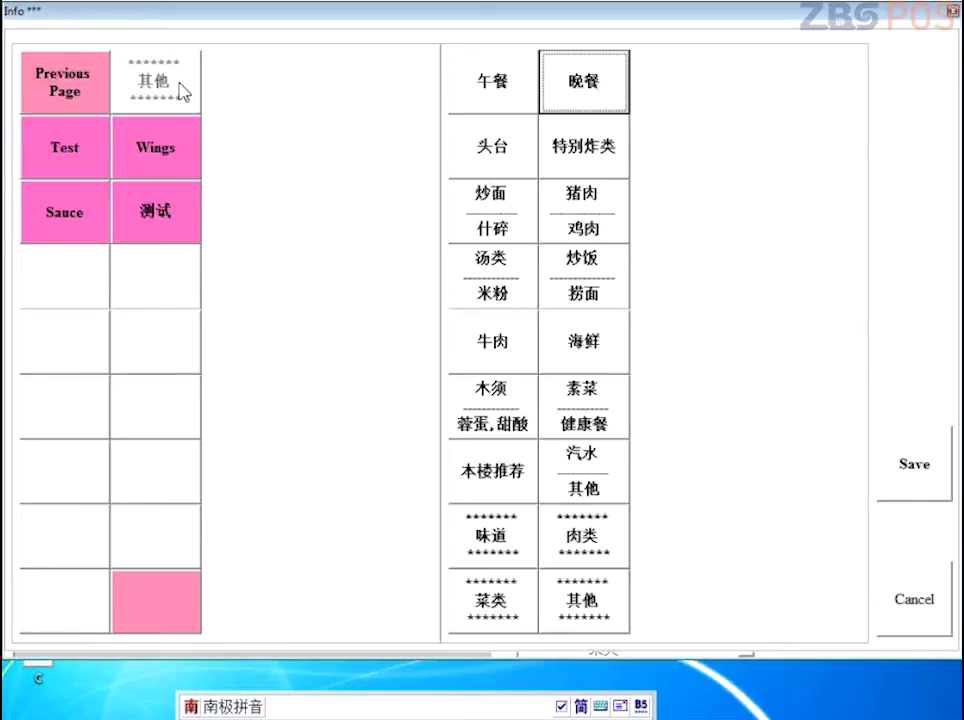
{"action": "left_click", "coordinate": [147, 160]}
{"action": "left_click", "coordinate": [72, 156]}
{"action": "left_click", "coordinate": [64, 210]}
{"action": "left_click", "coordinate": [160, 199]}
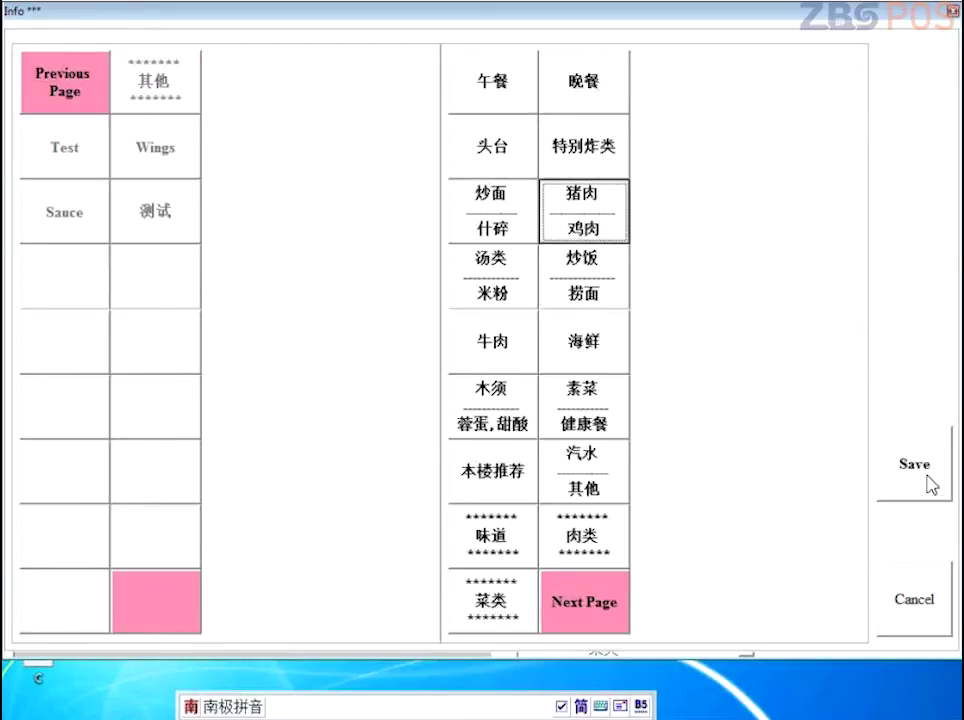
{"action": "left_click", "coordinate": [930, 484]}
{"action": "left_click", "coordinate": [147, 680]}
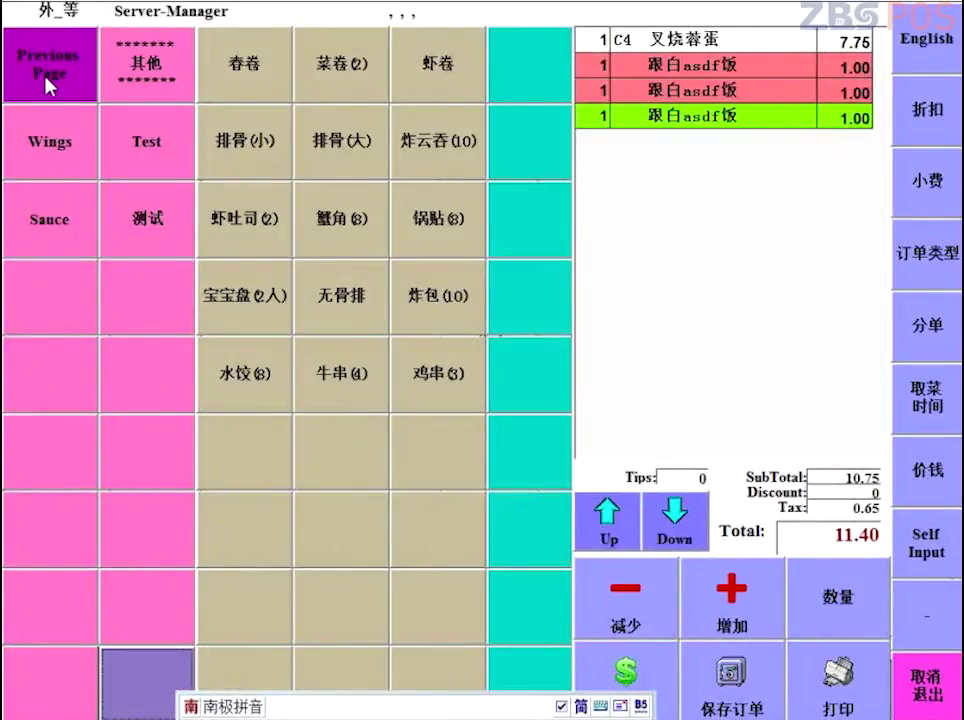
Step: Go back to the first category page and cancel the order, confirming 是 in 取消订单
{"action": "left_click", "coordinate": [49, 35]}
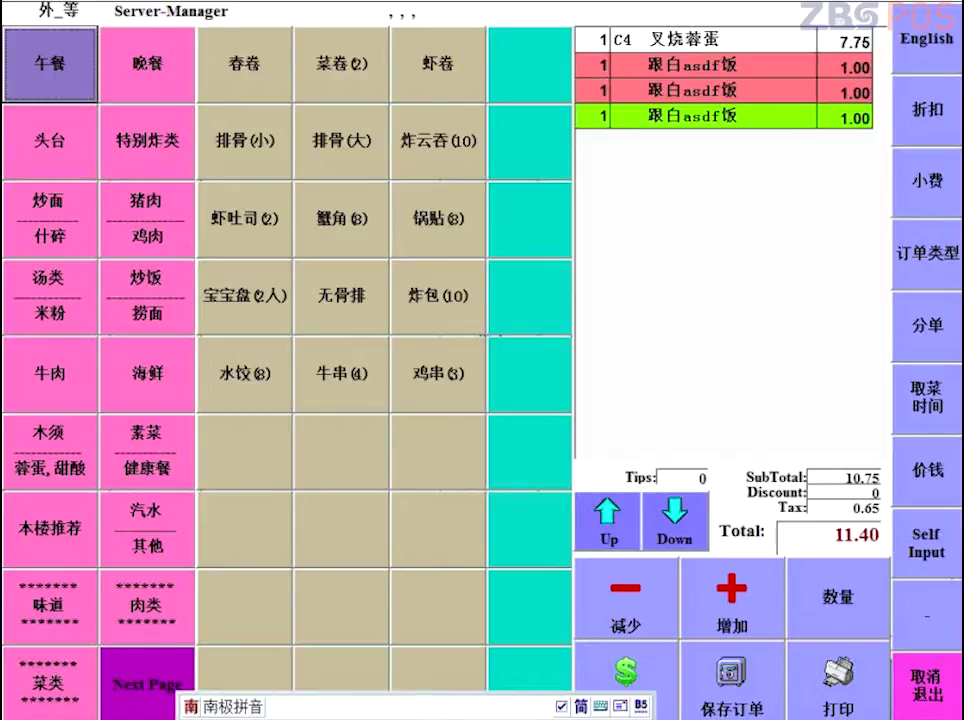
{"action": "key", "text": "Escape"}
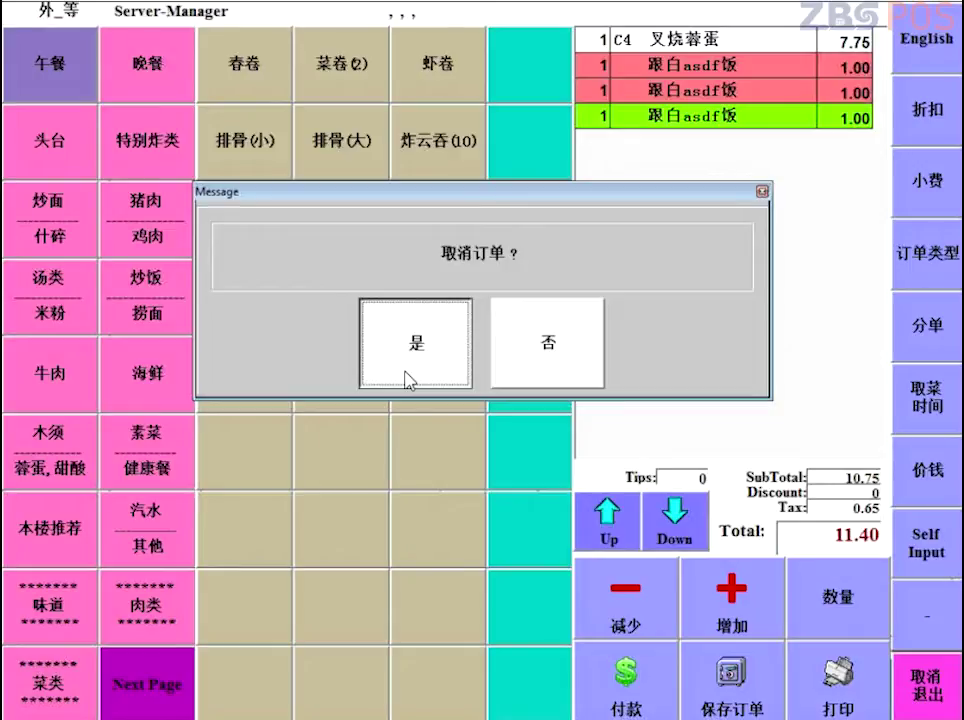
{"action": "left_click", "coordinate": [420, 368]}
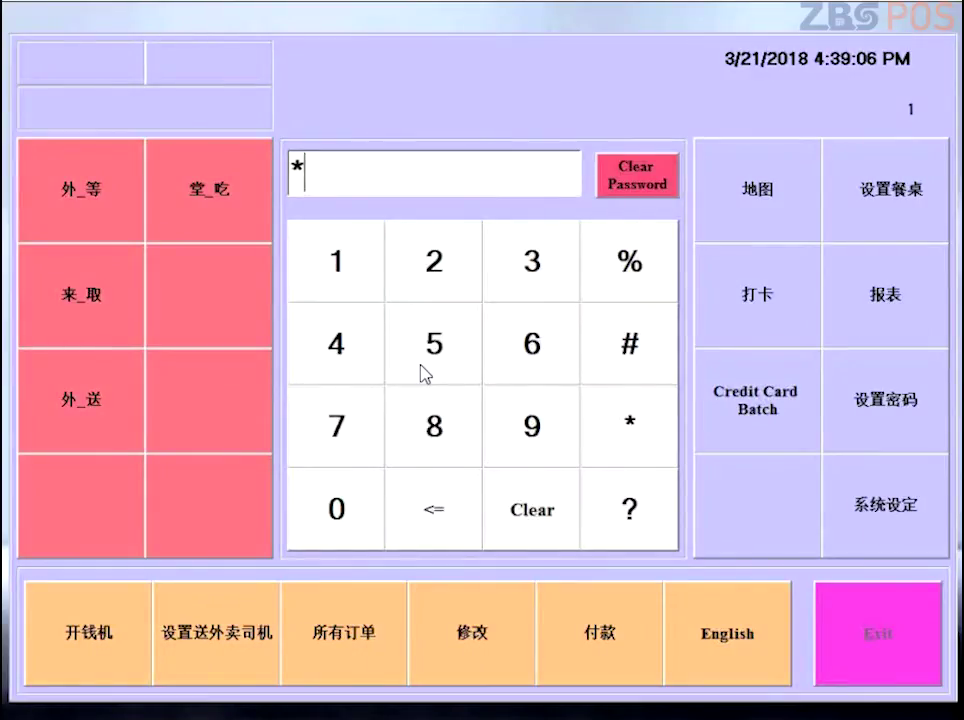